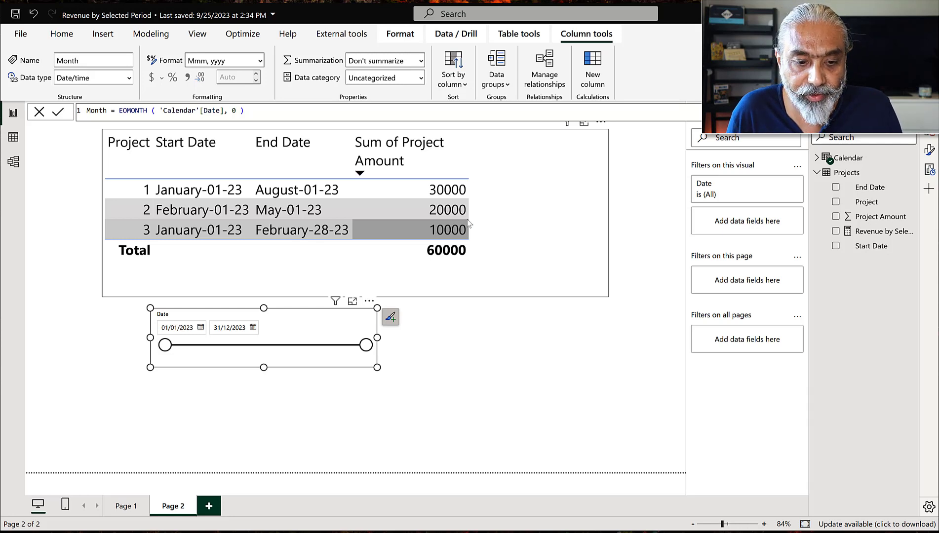
- Examine the project rows' start dates, end dates and amounts, and check the data model for a relationship between Projects and Calendar
key(Home)
key(Up)
key(Up)
key(Right)
key(Right)
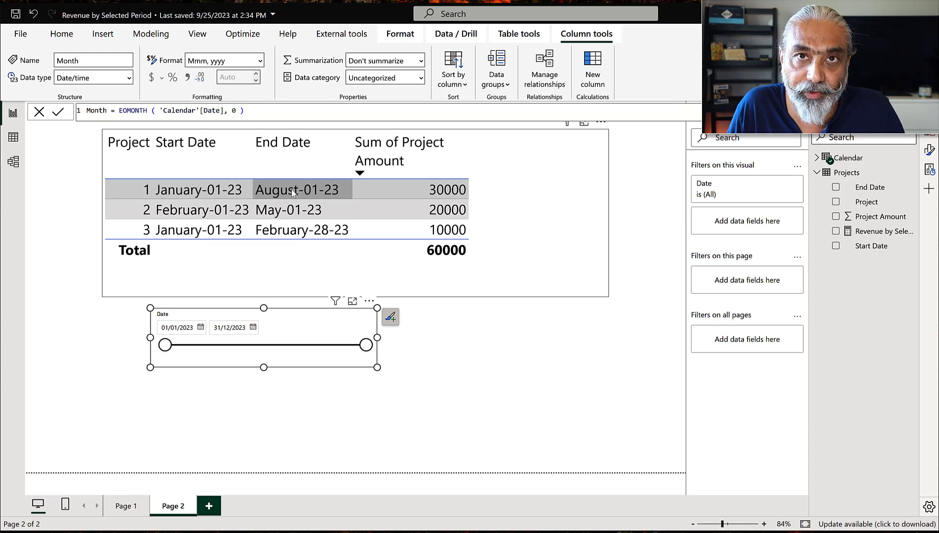
key(Right)
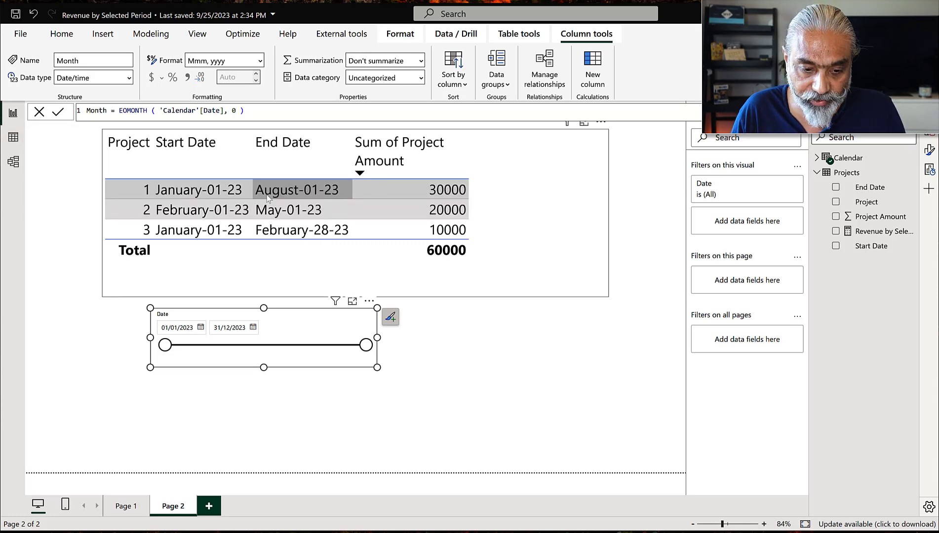
click(9, 164)
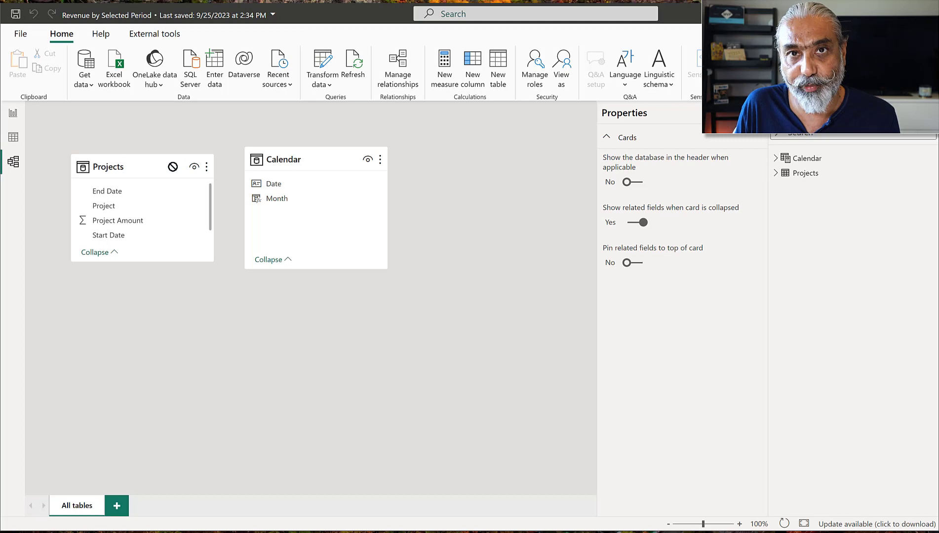
drag(170, 174, 172, 167)
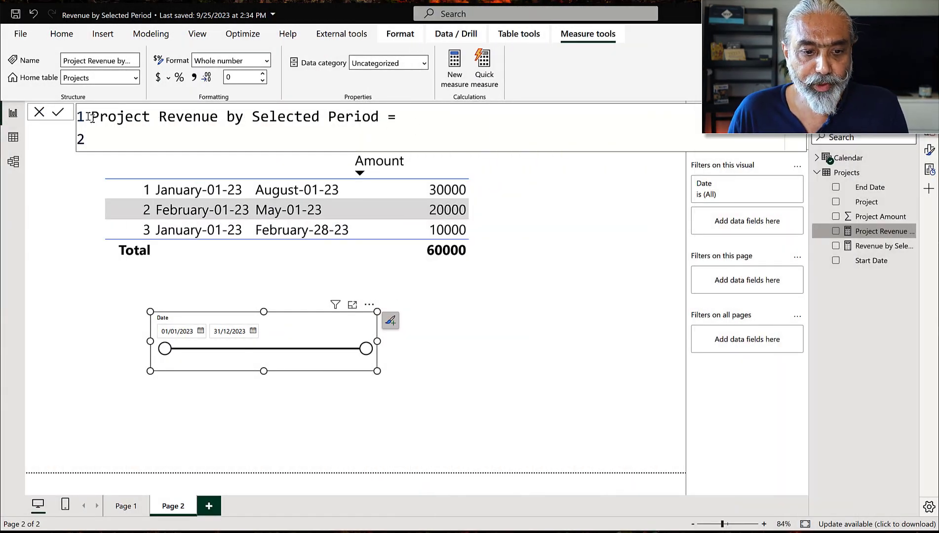
- Rename the new measure Projected Revenue by Selected Period and define its variable __StartDate as MIN ( 'Calendar'[Date] )
double_click(154, 118)
text(Projected)
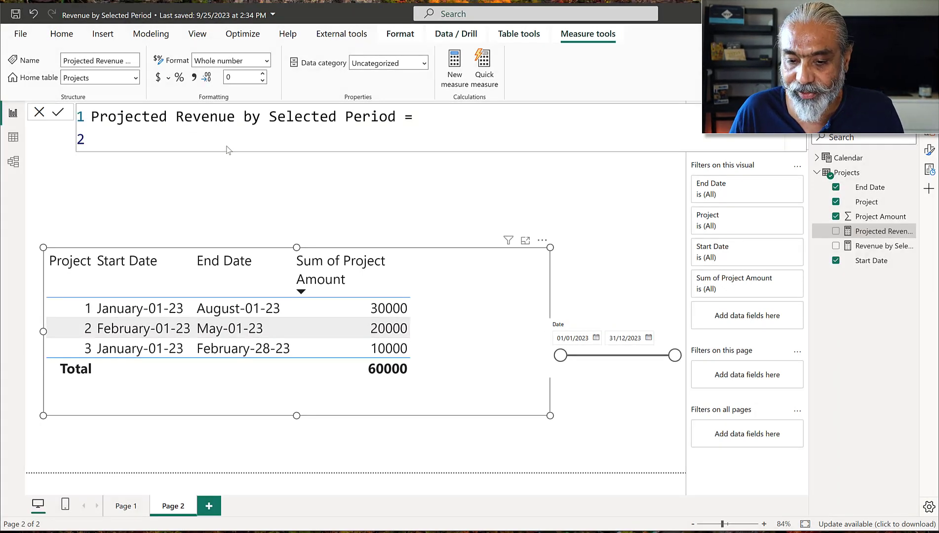
text(VAR __)
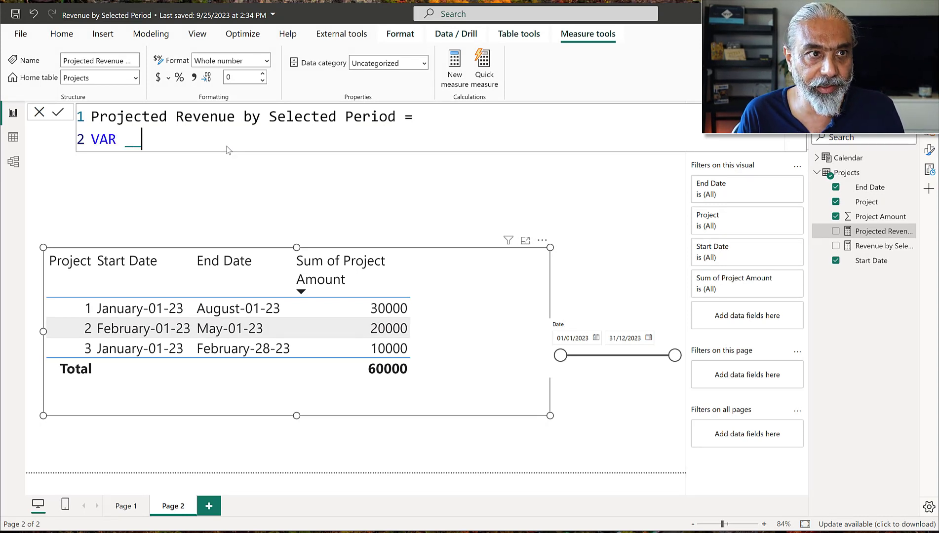
text(Start)
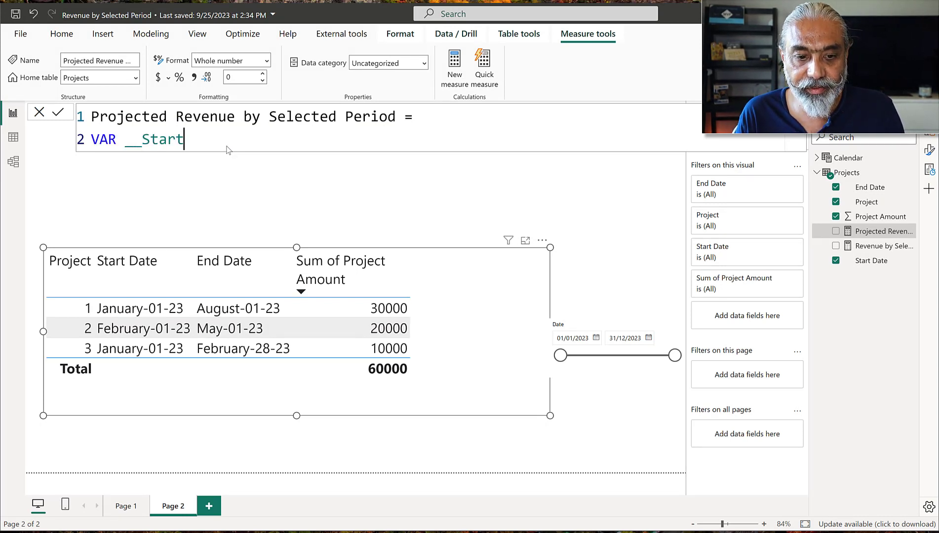
text(Date = MIN ( )
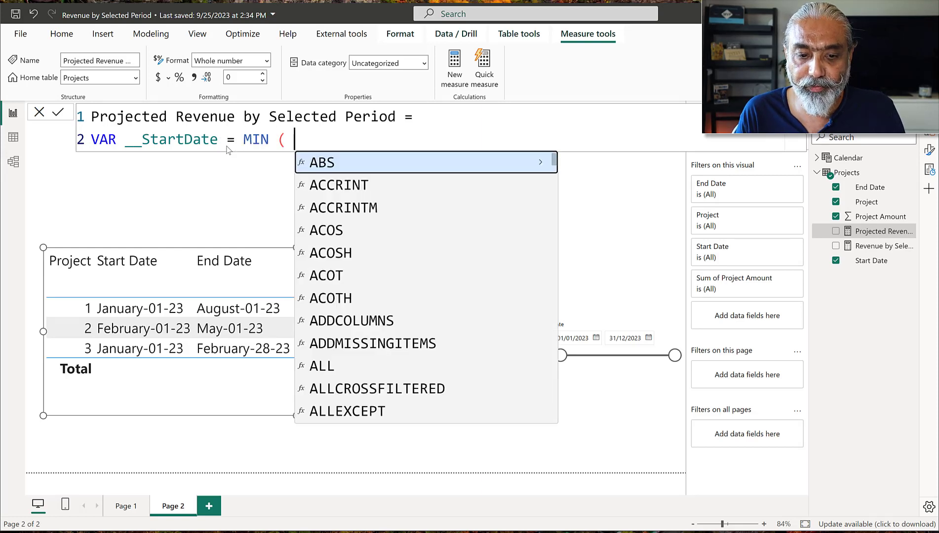
text('Calendar'[Date] ))
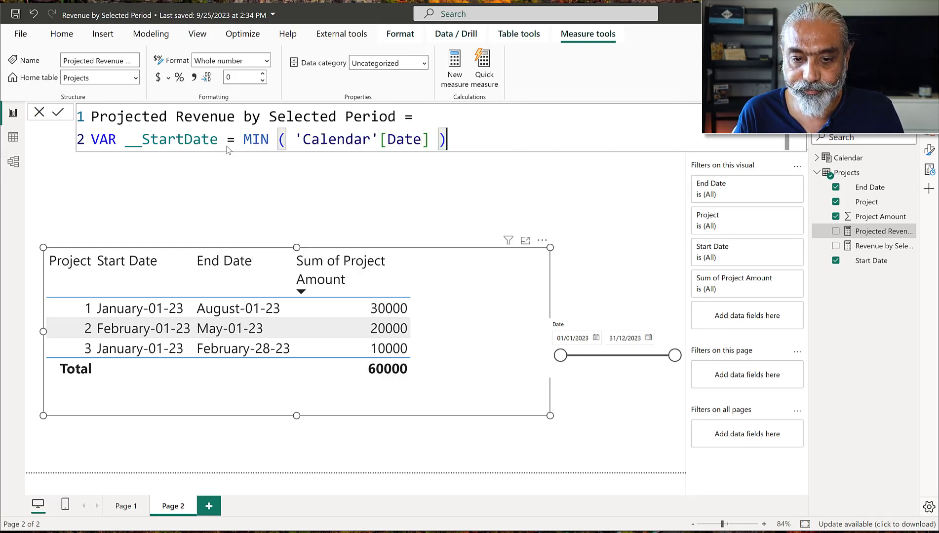
scroll(622, 131, down, 2)
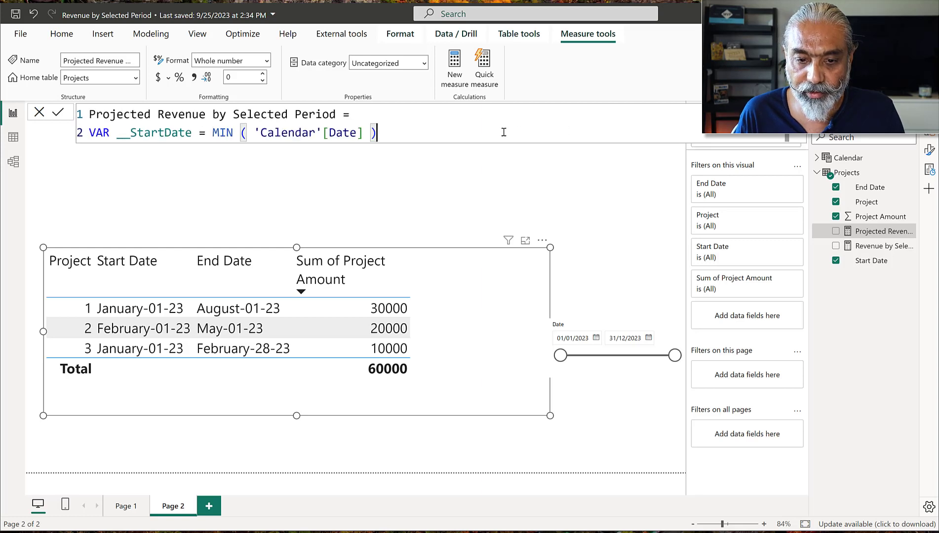
- Add a second variable to the measure, __EndDate, defined as MAX ( 'Calendar'[Date] )
key(shift+Return)
text(VAR _)
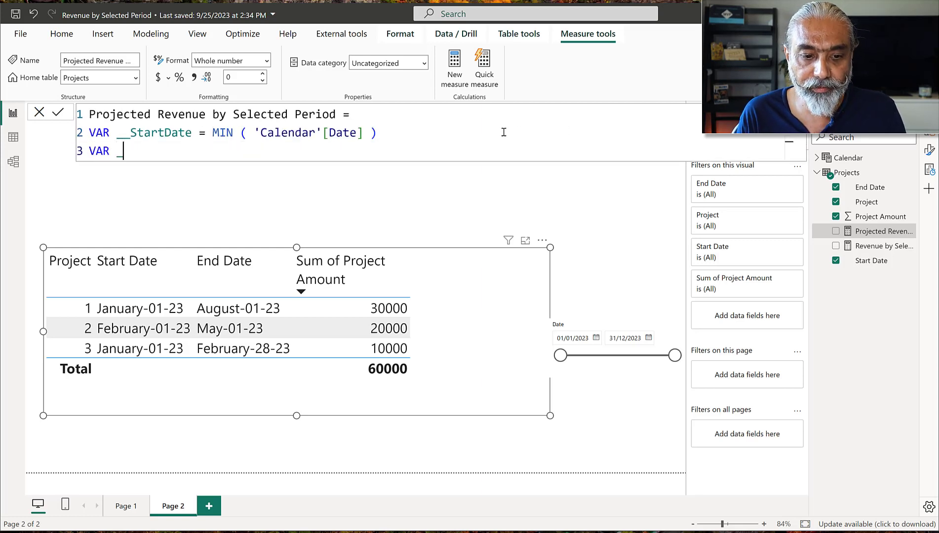
text(_EndDate )
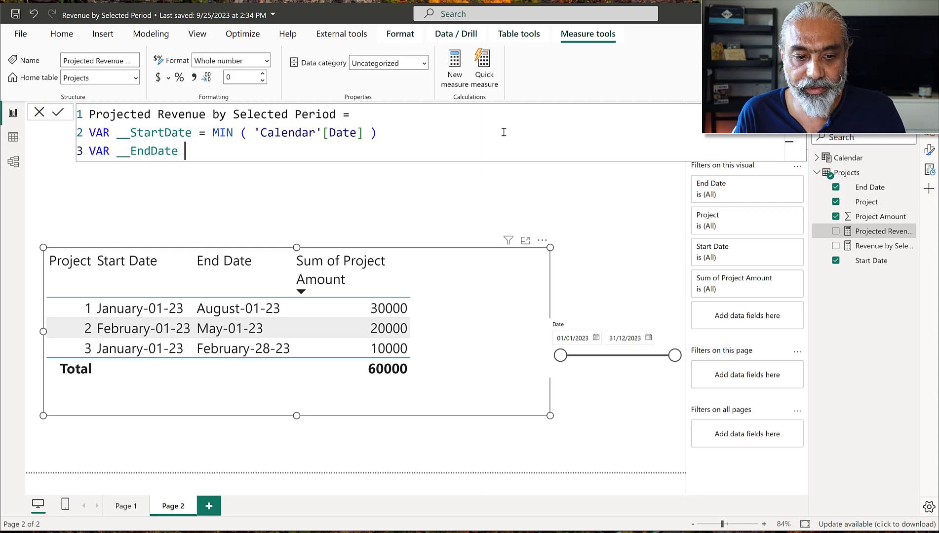
text(= MAX ( 'Cale)
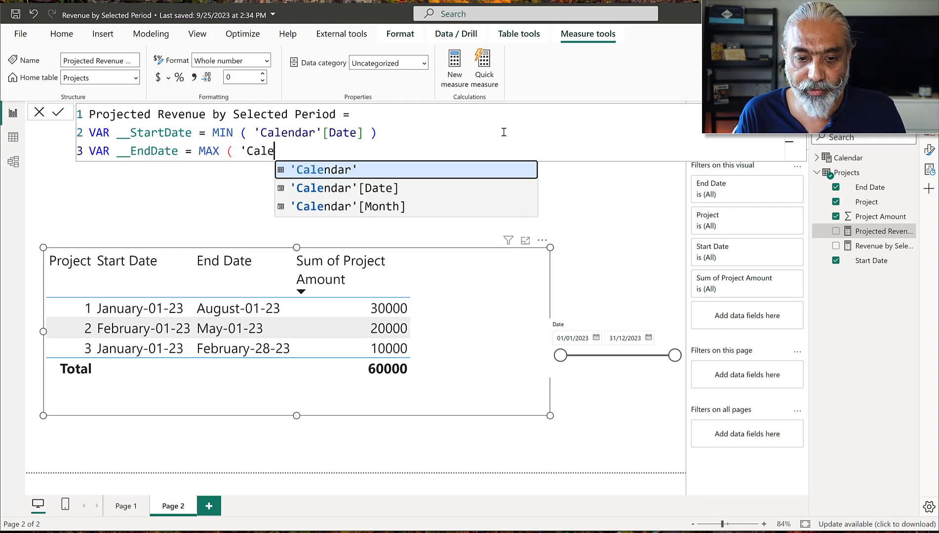
text(ndar'[Date] ))
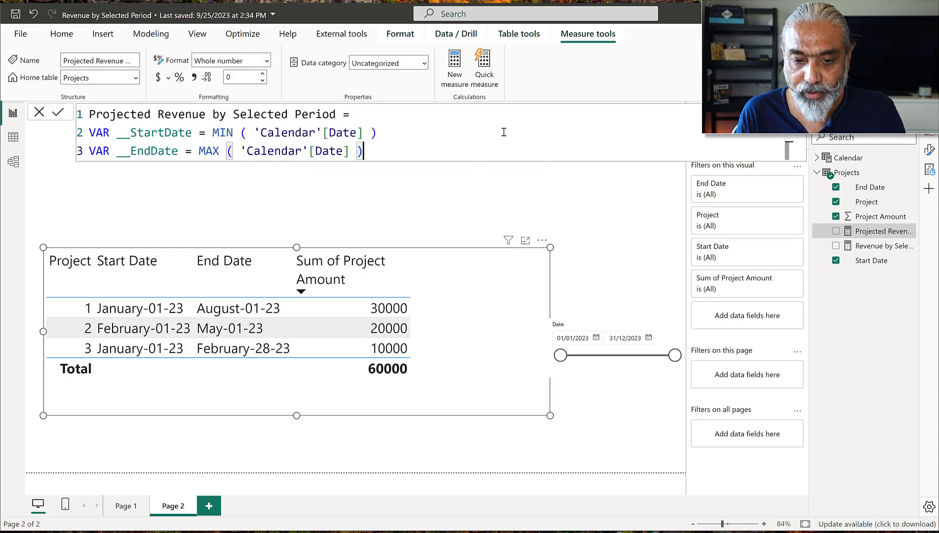
- Add the variable __SelectedDays, defined as DATEDIFF ( __StartDate, __EndDate, DAY ) + 1
key(shift+Return)
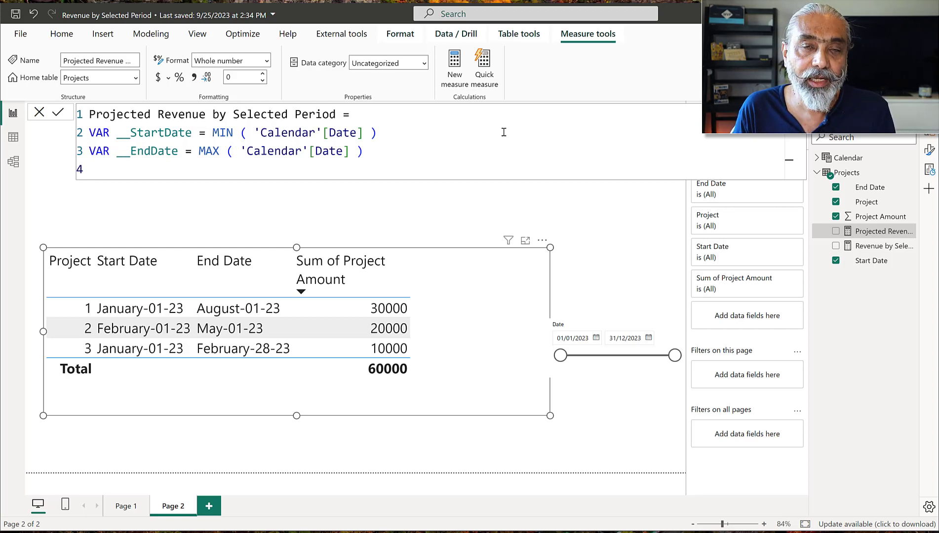
text(VAR __)
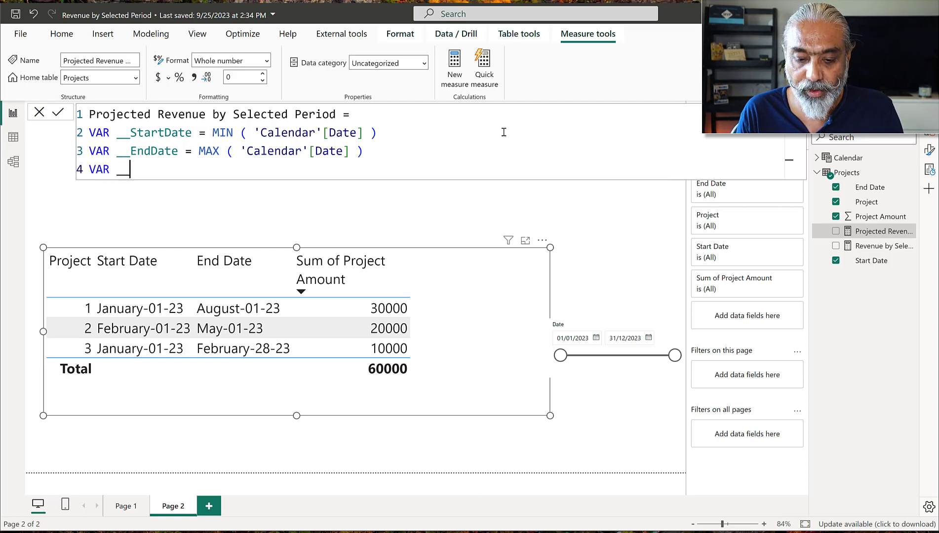
text(SelectedDa)
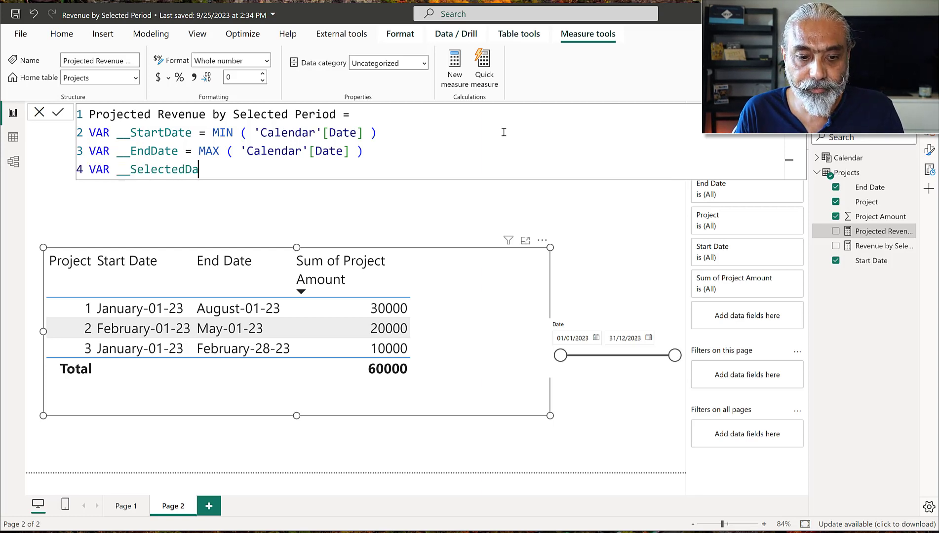
text(ys = DATEDIFF ()
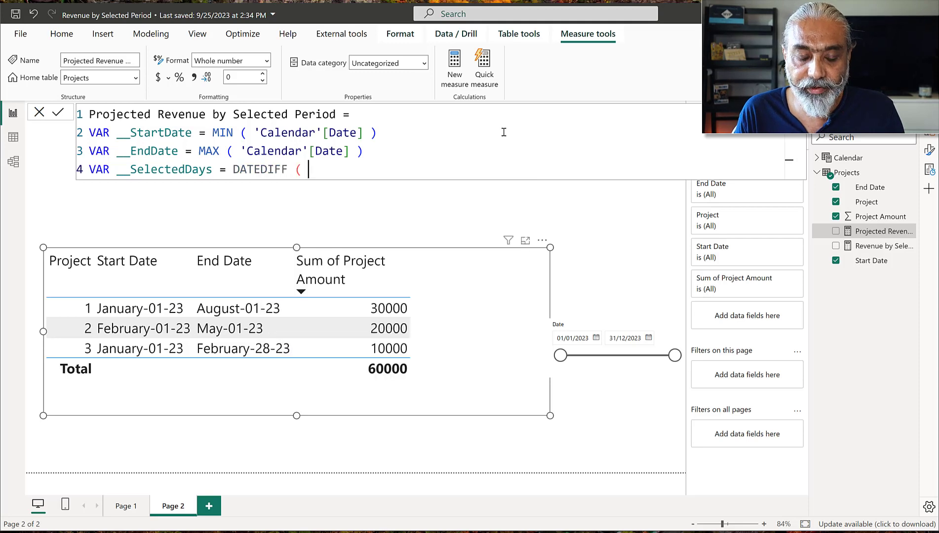
text( __StartDate, __En)
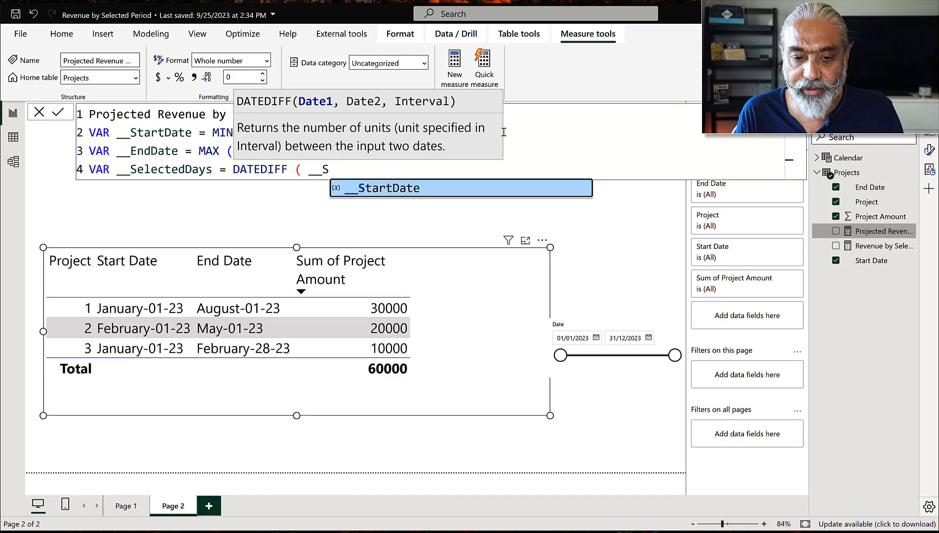
key(Tab)
text(, __En)
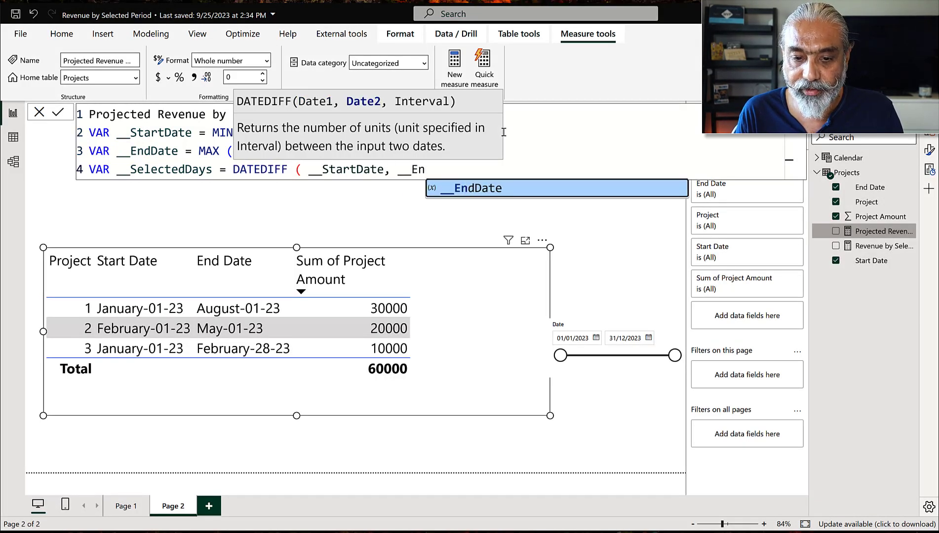
key(Tab)
text())
key(BackSpace)
key(BackSpace)
key(BackSpace)
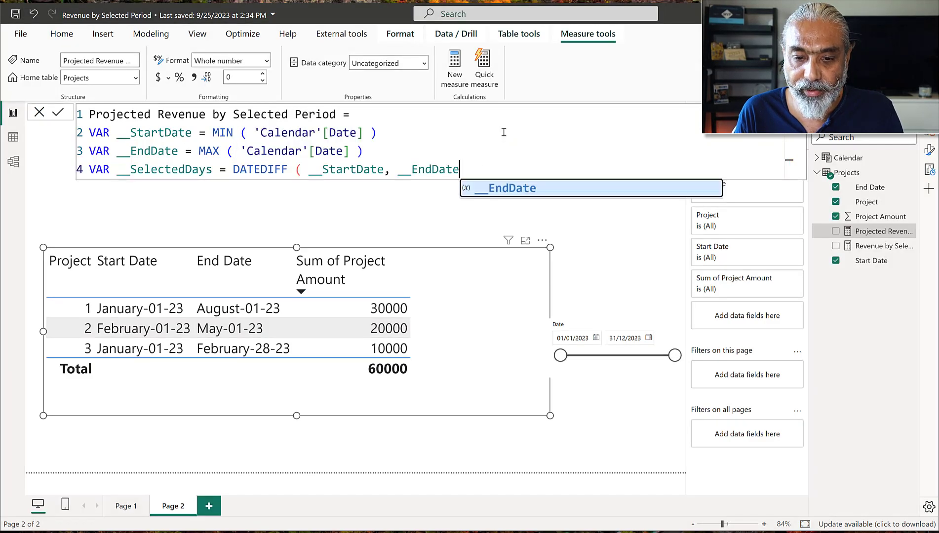
text(, DA)
key(Tab)
text() + 1)
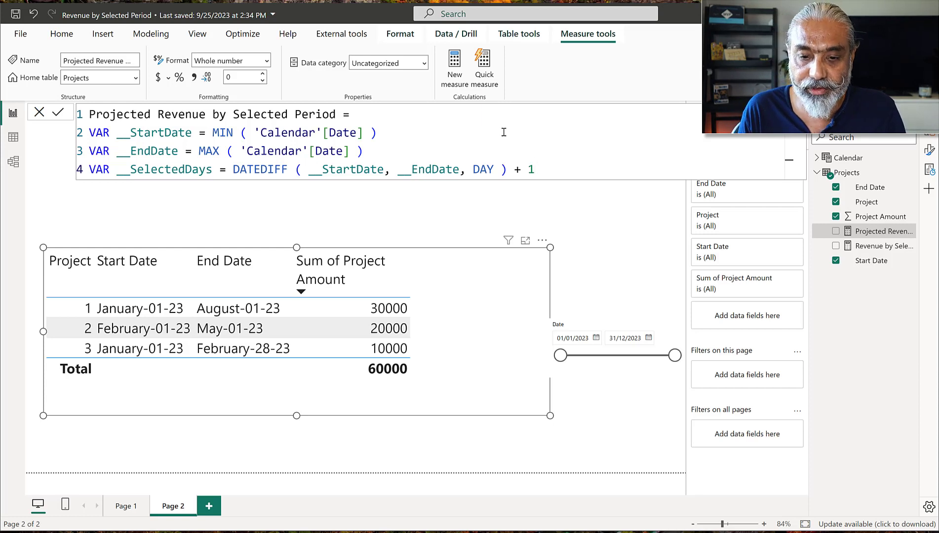
- Start the variable __Result with a SUMX function on its own line
key(shift+Return)
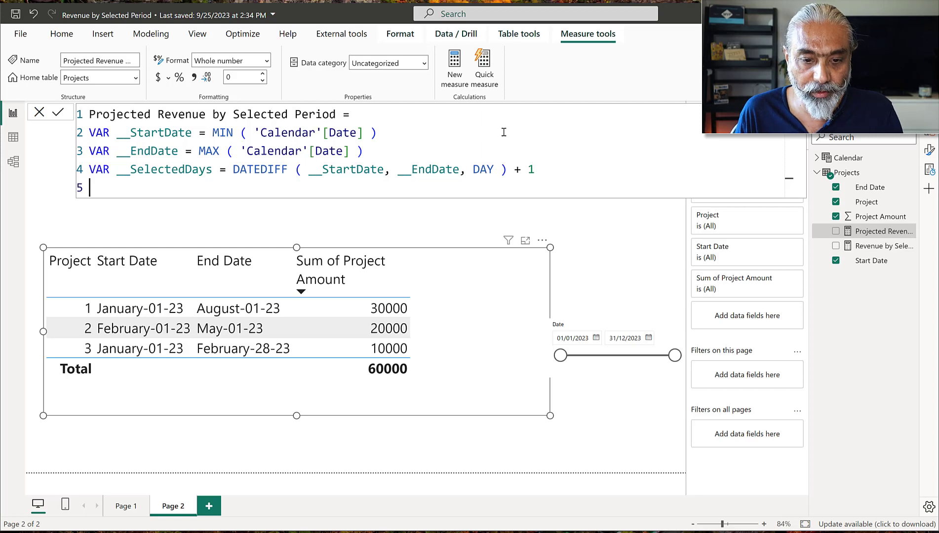
scroll(530, 148, down, 2)
text(VAR __Result =)
key(shift+Return)
text(SUMX ()
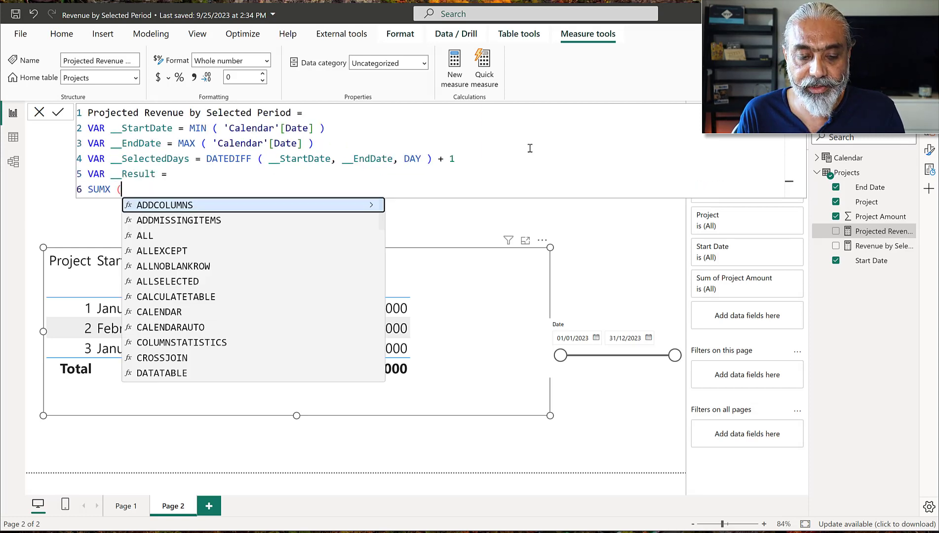
- Nest a FILTER function inside SUMX on a separate line, with the Projects table as its first argument
key(shift+Return)
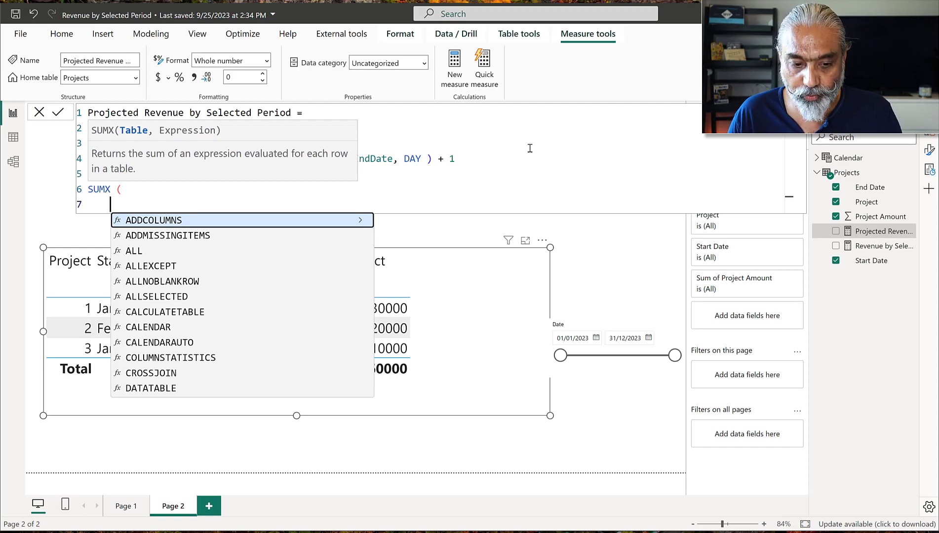
text(FILTE)
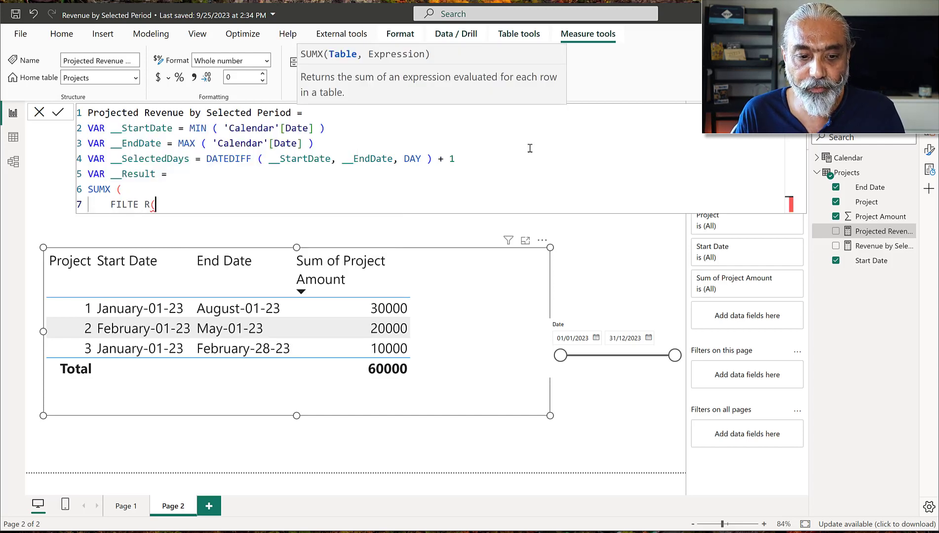
key(Tab)
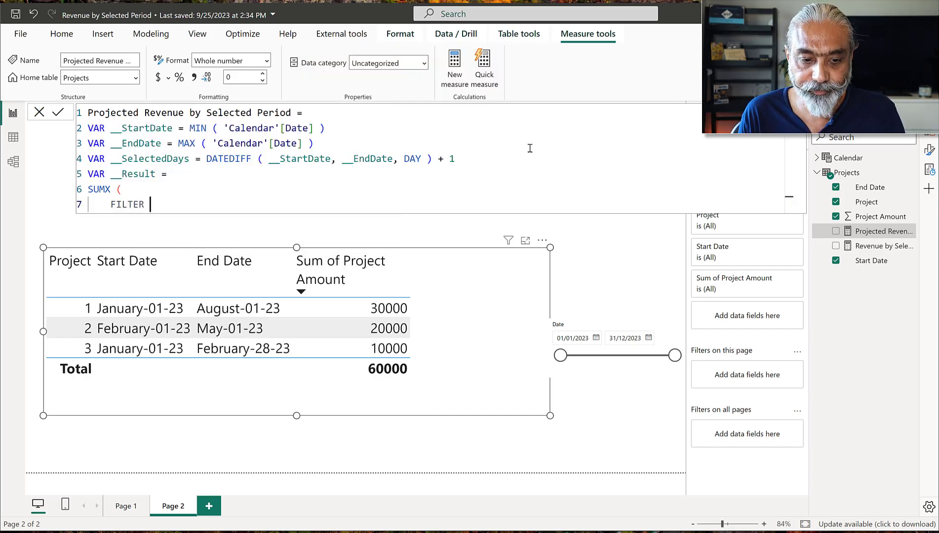
text(()
key(shift+Return)
text(Proj)
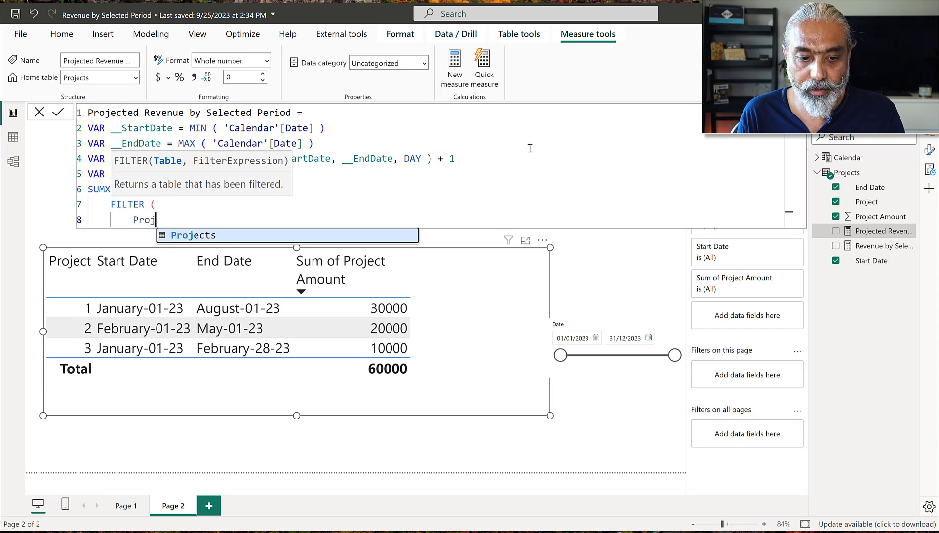
key(Tab)
text(,)
key(shift+Return)
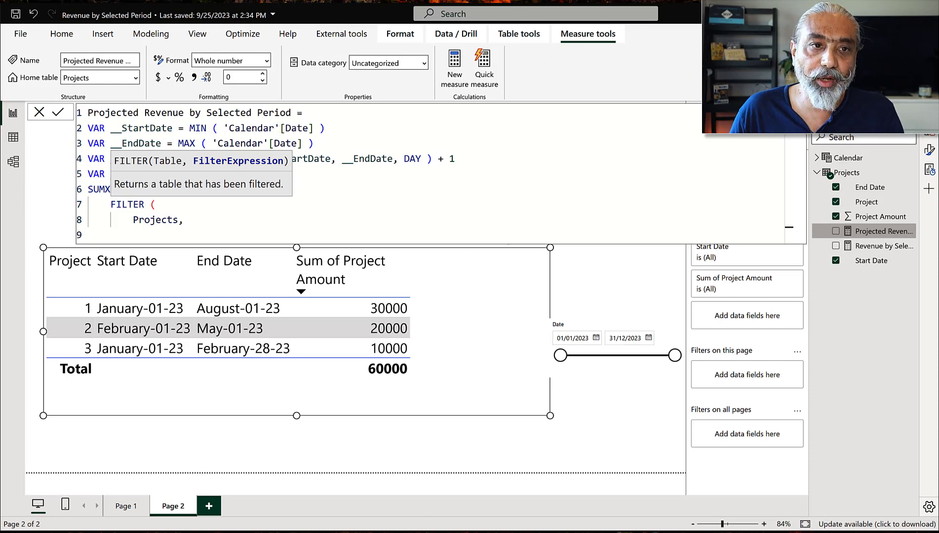
- Add the first FILTER condition, Projects[Start Date] <= __EndDate, followed by the && operator
key(Escape)
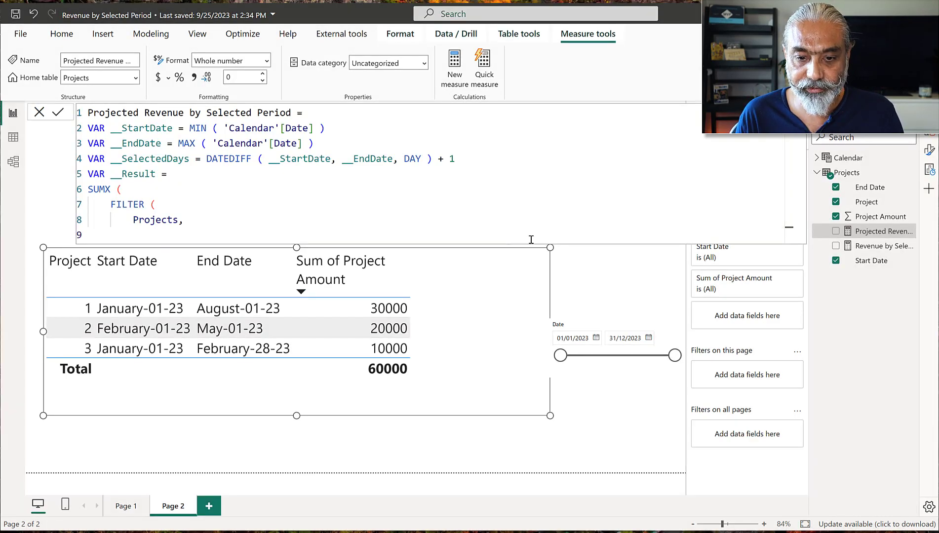
text(Project)
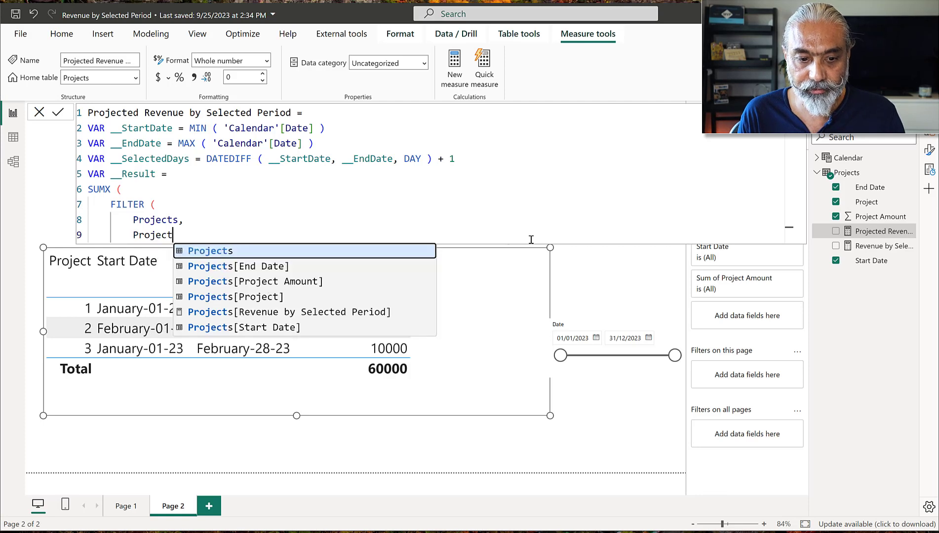
key(Down)
key(Down)
key(Down)
key(Down)
key(Down)
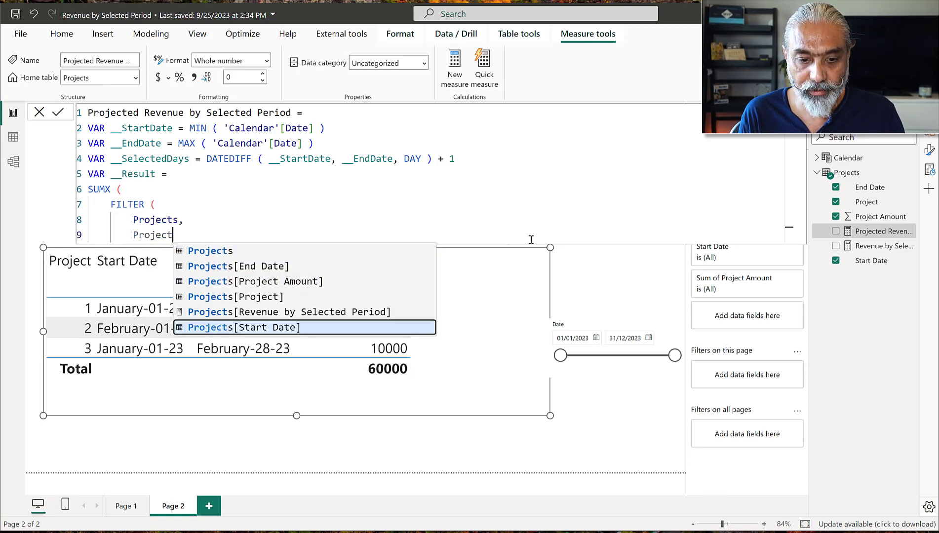
key(Tab)
text(<= )
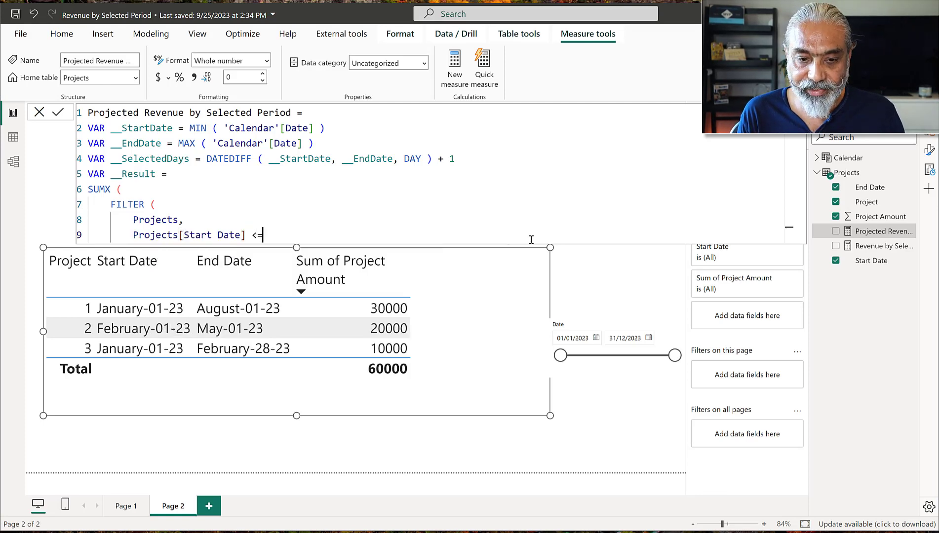
text(__)
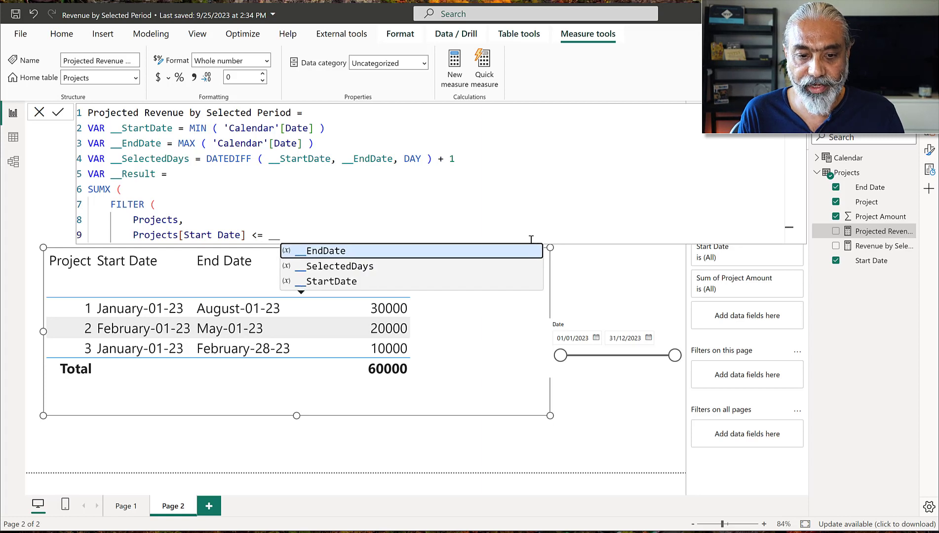
text(EndDate &&)
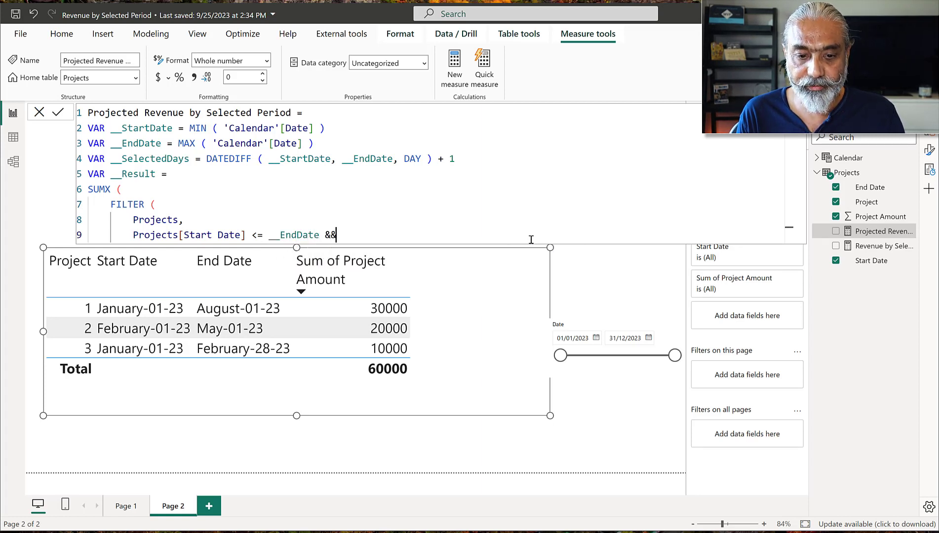
- Add the second FILTER condition, Projects[End Date] >= __StartDate, on a new line and close the FILTER function below it
key(Return)
text(Proe)
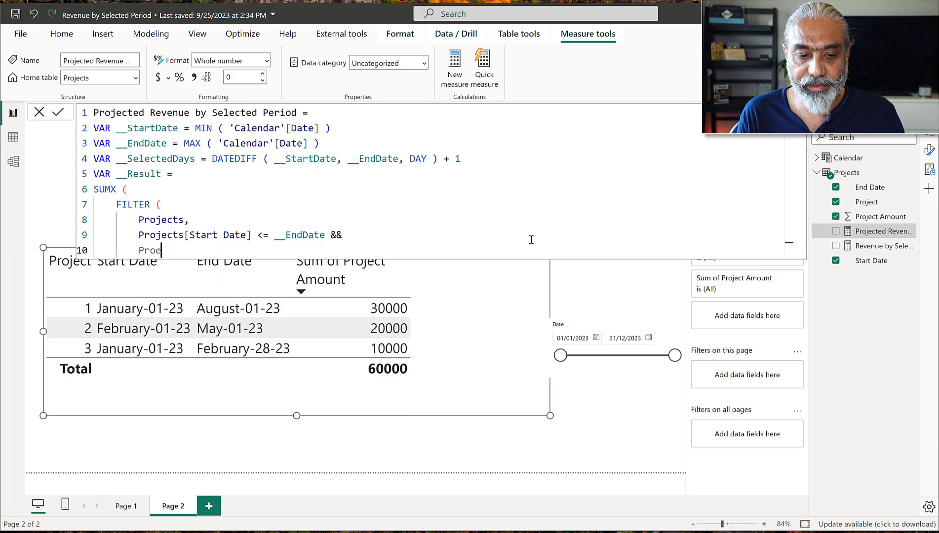
key(BackSpace)
key(Down)
key(Down)
key(Down)
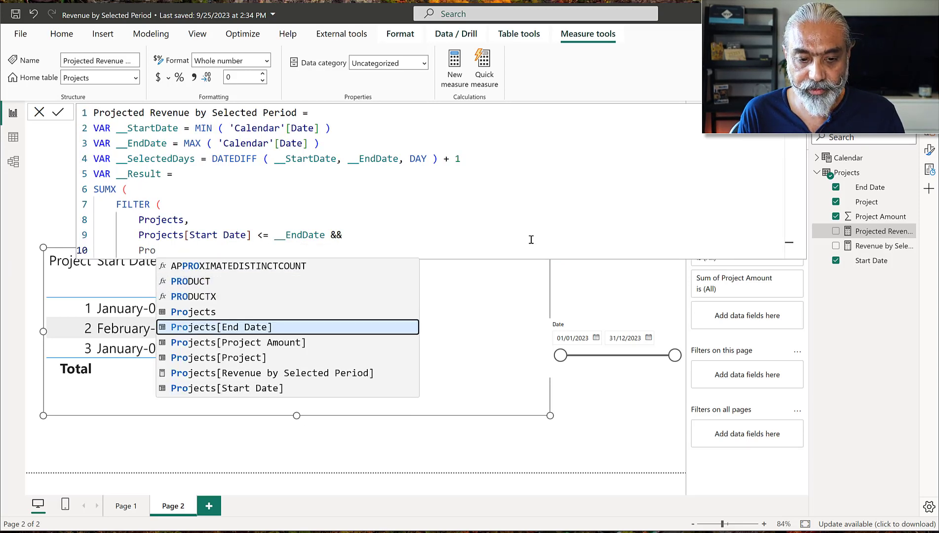
key(Tab)
text(>)
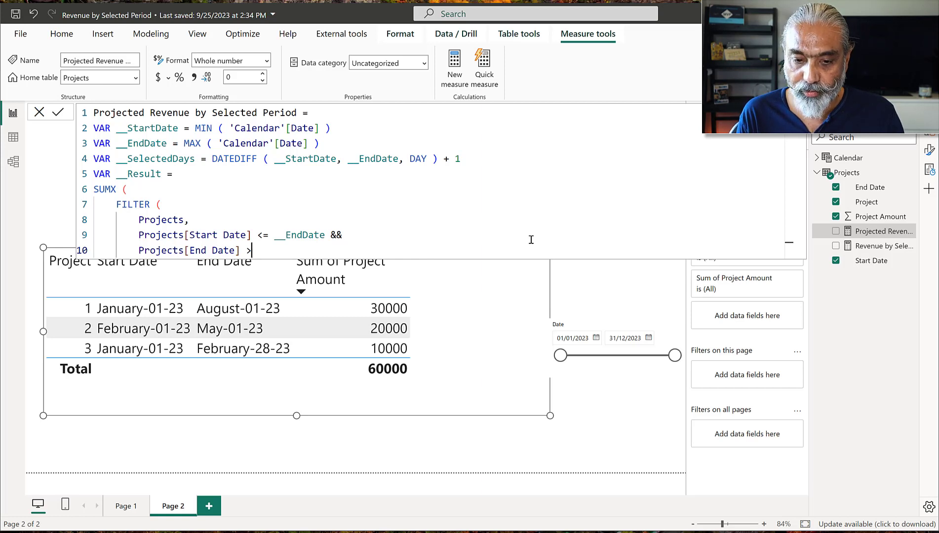
text(= __)
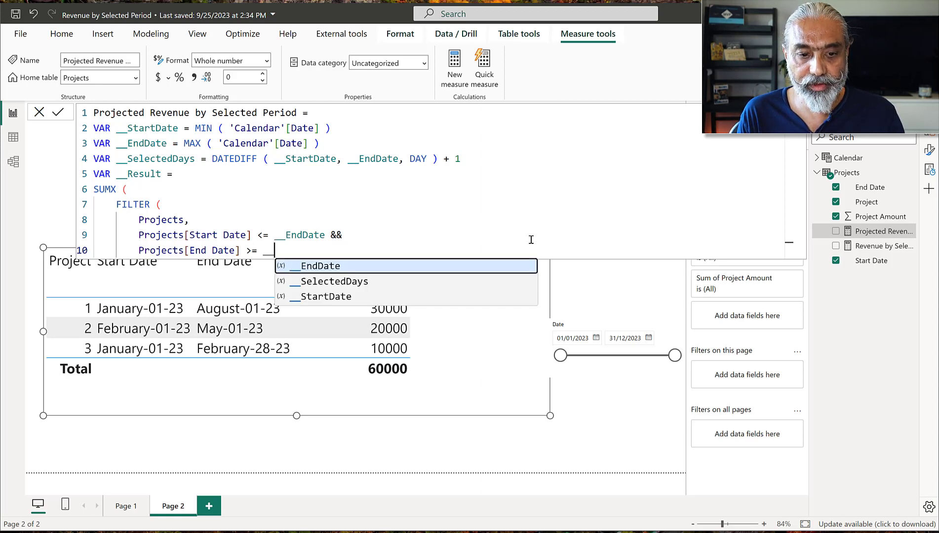
text(Start)
key(Tab)
key(shift+Return)
text())
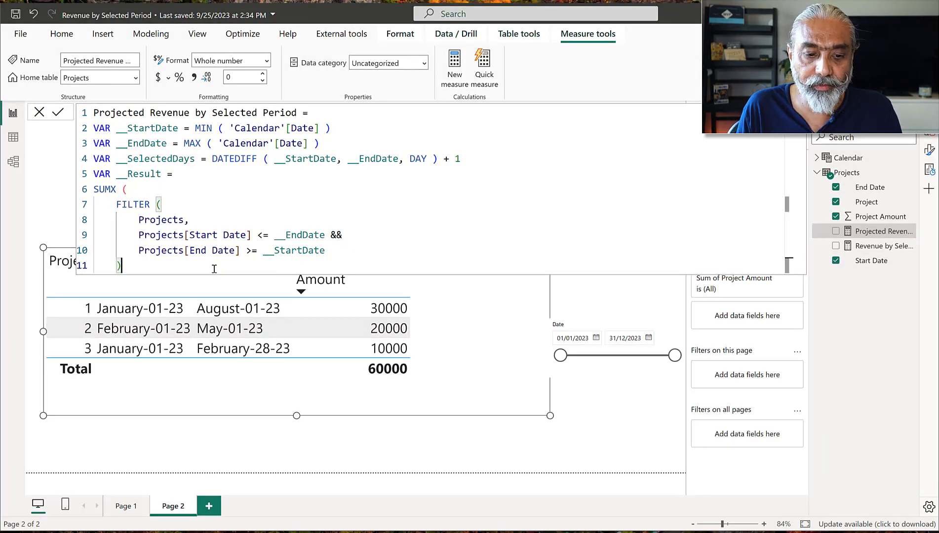
- Start a variable named __TotalProjectDays below the FILTER block and put a comma after FILTER's closing parenthesis
key(shift+Return)
scroll(318, 205, down, 1)
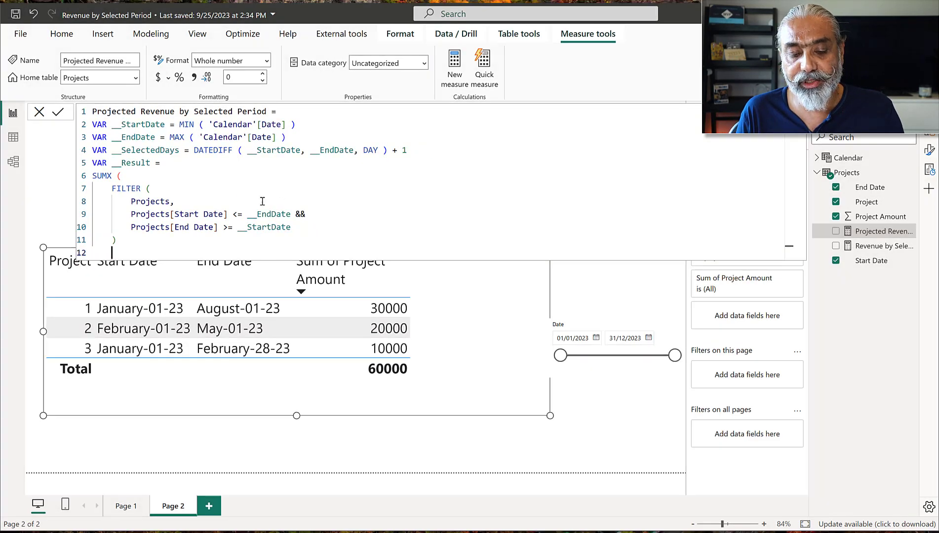
click(114, 189)
shift+click(146, 227)
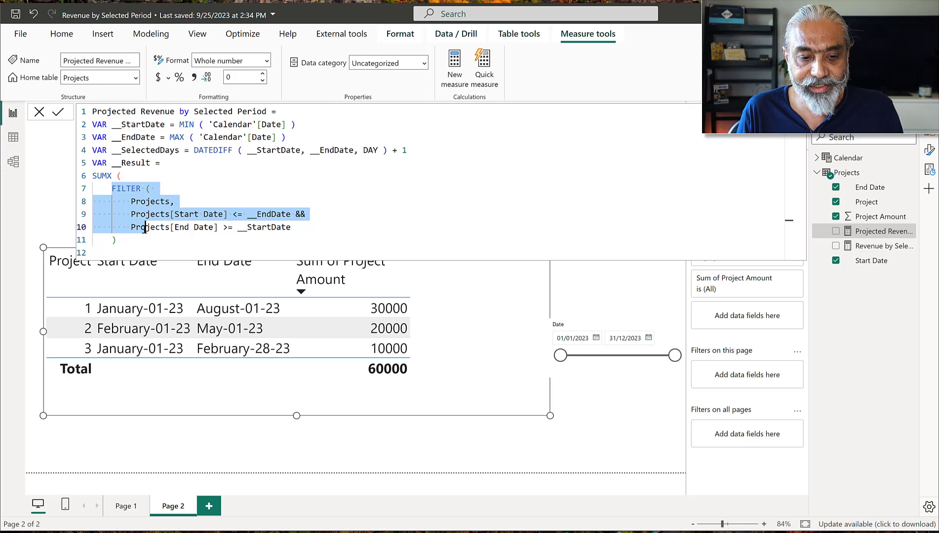
click(140, 241)
key(Return)
text(V)
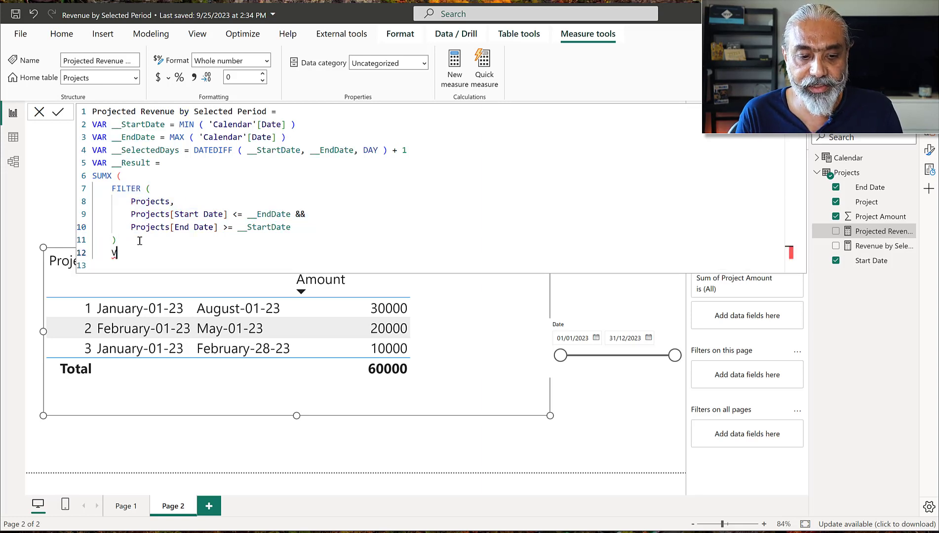
text(AR)
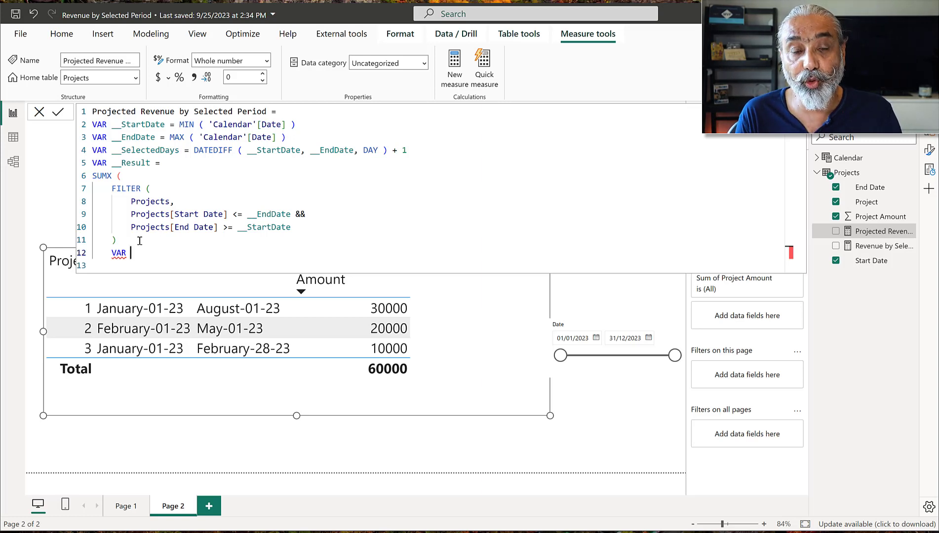
text(__Tot)
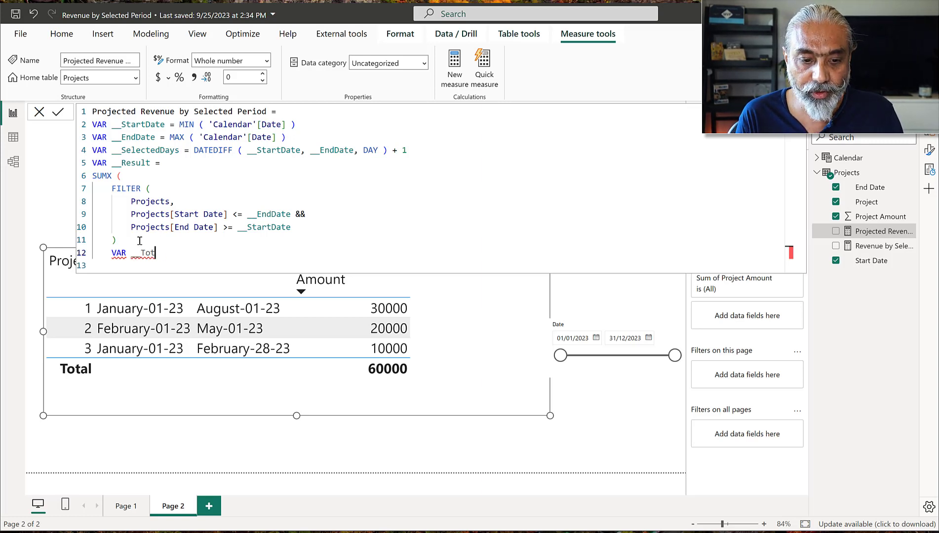
text(alProjectDays)
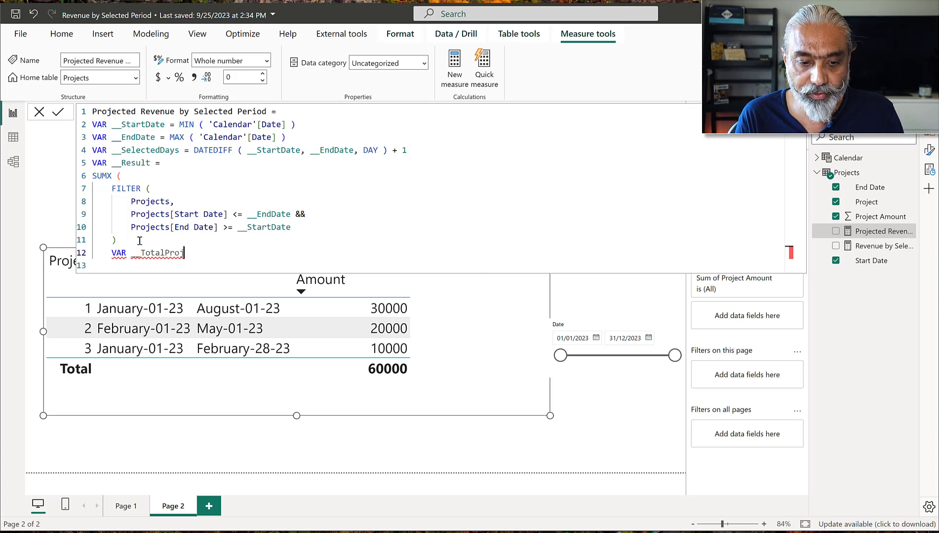
click(139, 240)
text(,)
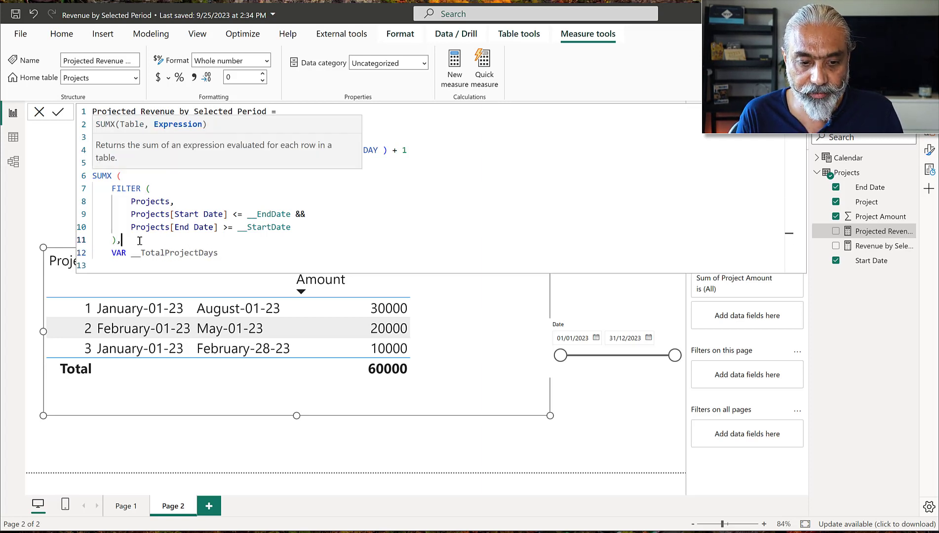
- Assign a DATEDIFF function to __TotalProjectDays with Projects[Start Date] as its first date
click(238, 255)
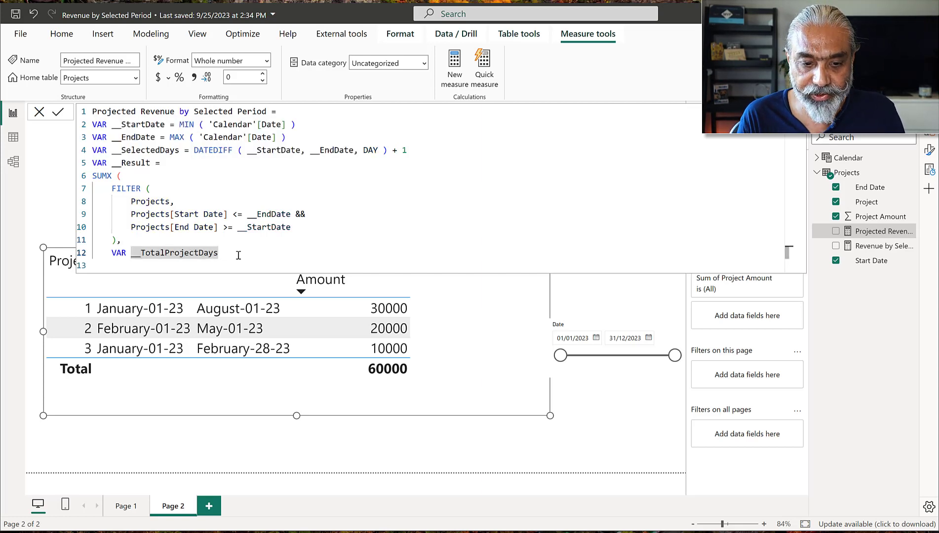
text(= )
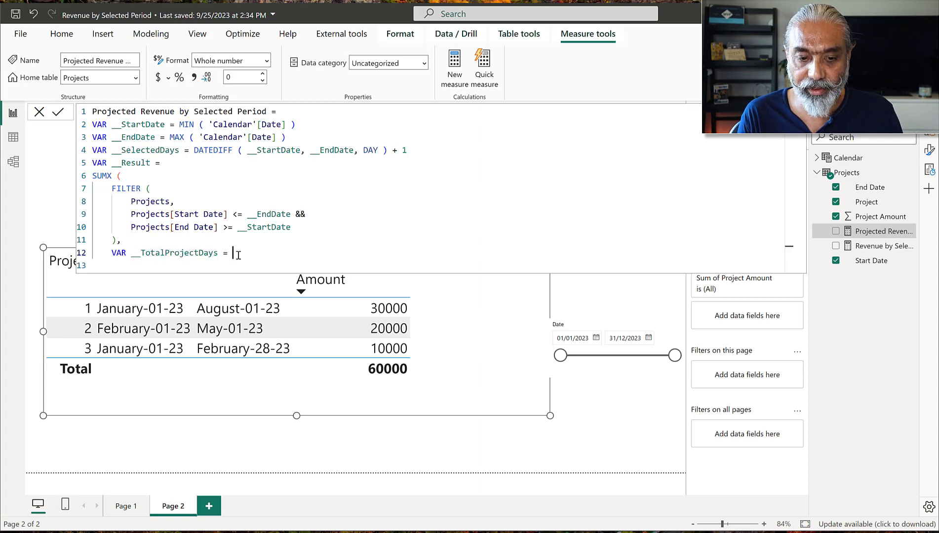
text(DATEDIFF ( )
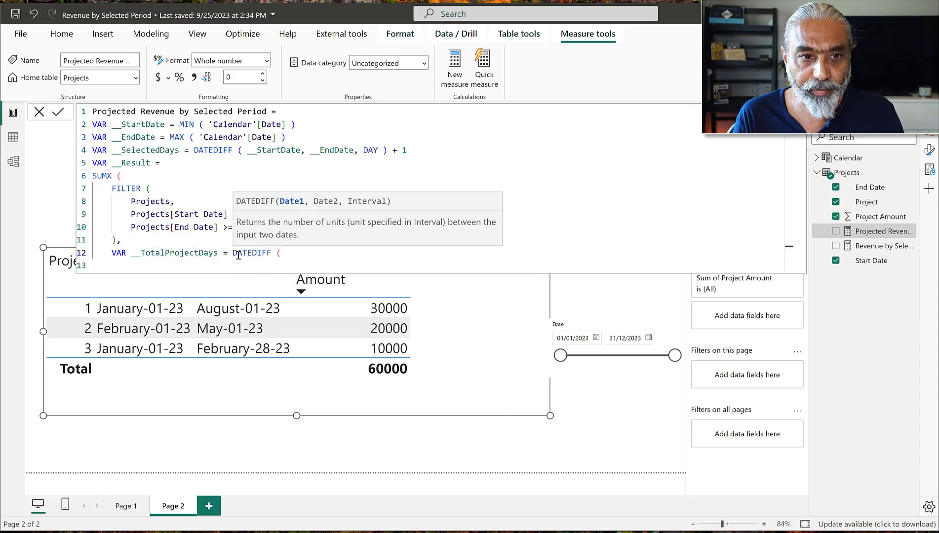
text(Project)
key(Down)
key(Down)
key(Down)
key(Down)
key(Down)
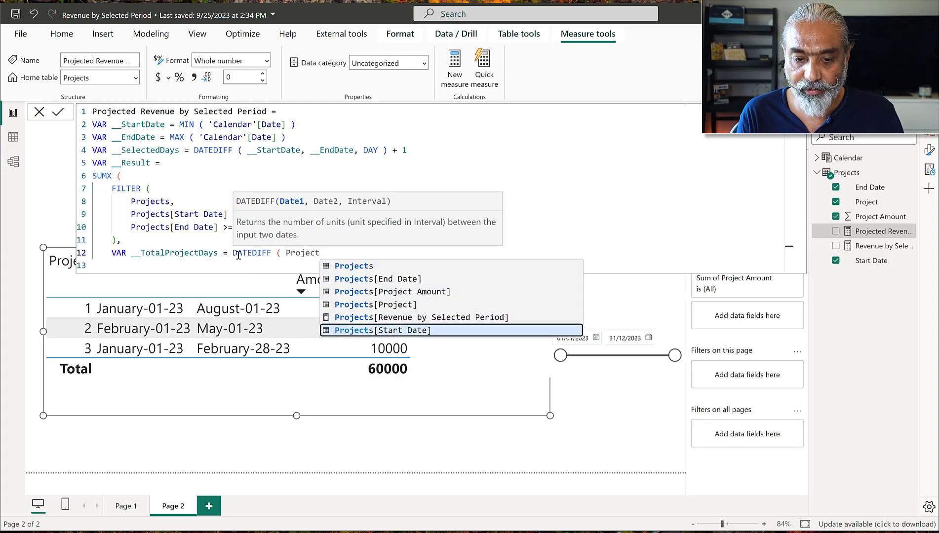
key(Tab)
text(, )
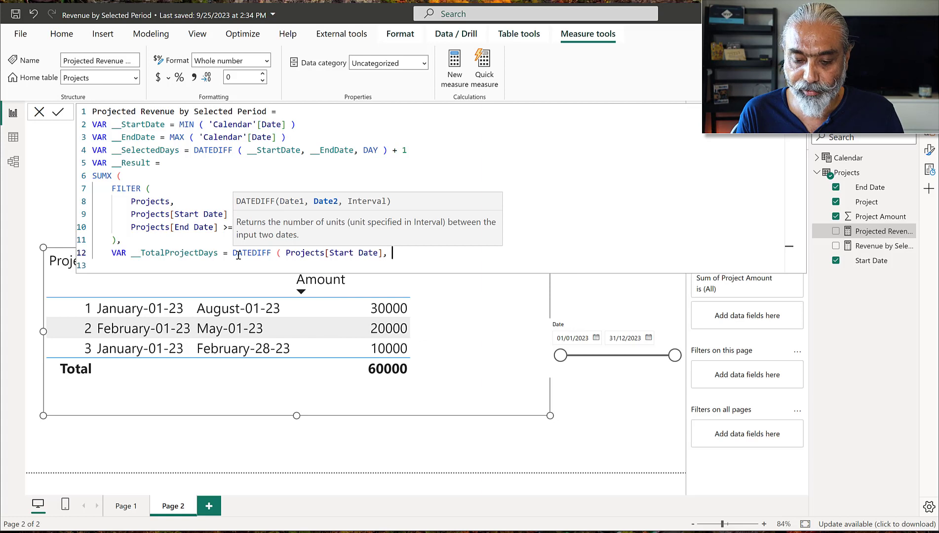
- Complete the DATEDIFF with Projects[End Date] and the DAY interval, close it and add + 1
text(Project)
key(Down)
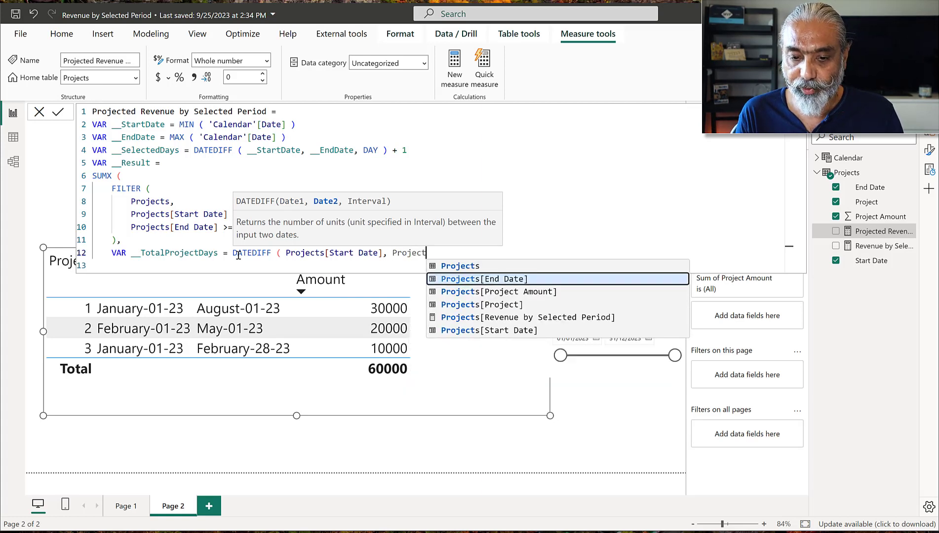
key(Tab)
text(, DAY ) + 1)
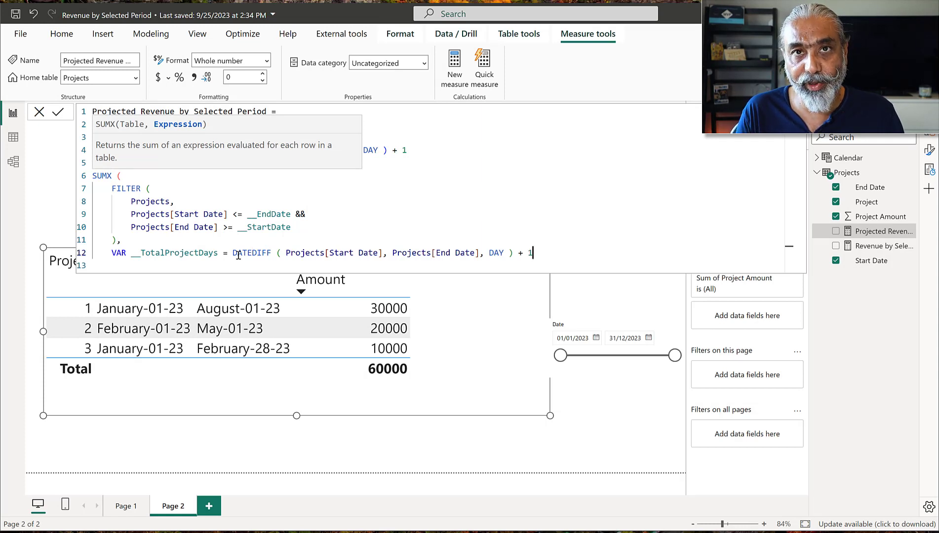
- Add the variable __RevenuePerDay on a new line, defined as DIVIDE ( Projects[Project Amount], __TotalProjectDays )
key(shift+Return)
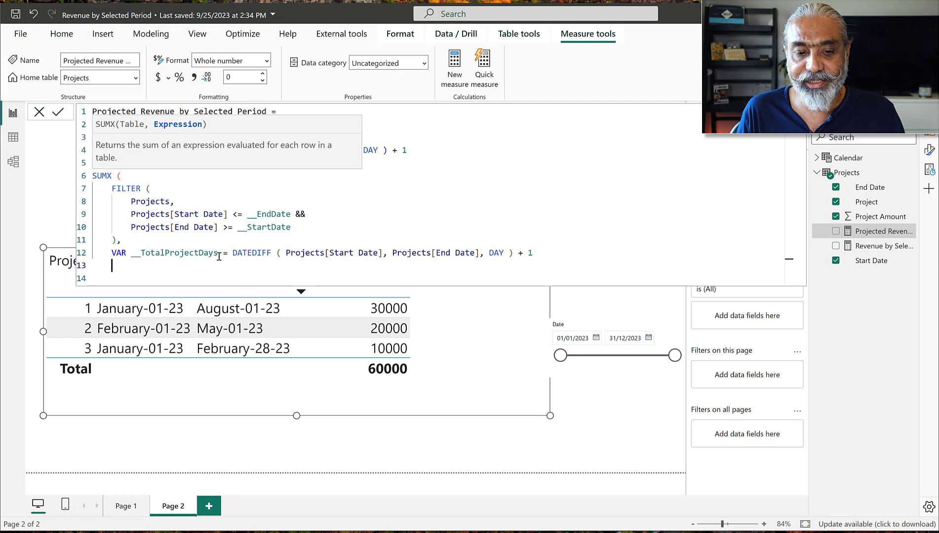
text(VAR __Revenue)
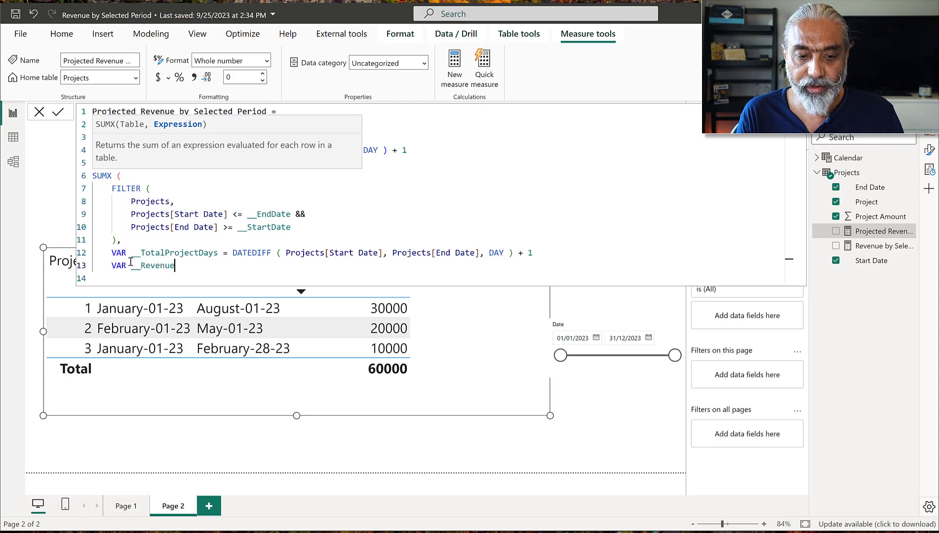
text(PerDay = DIV)
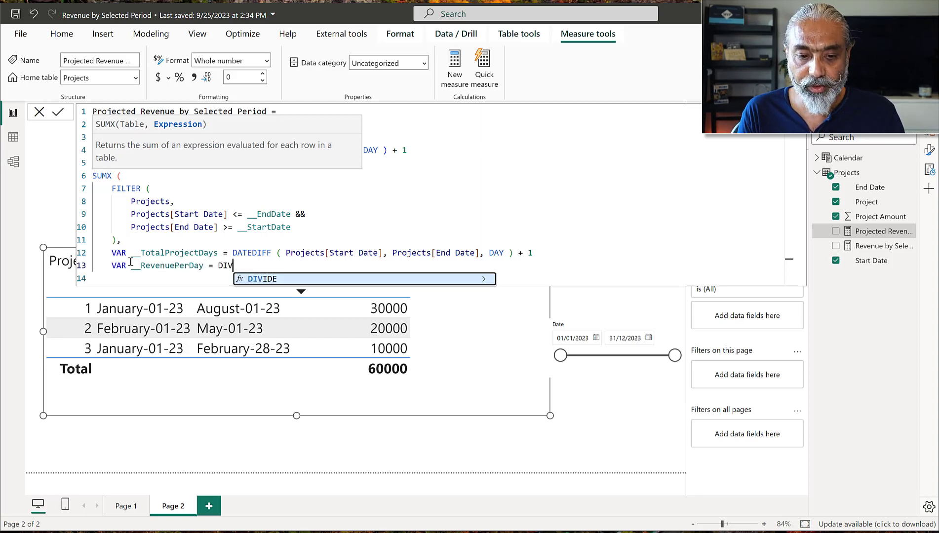
key(Tab)
text(()
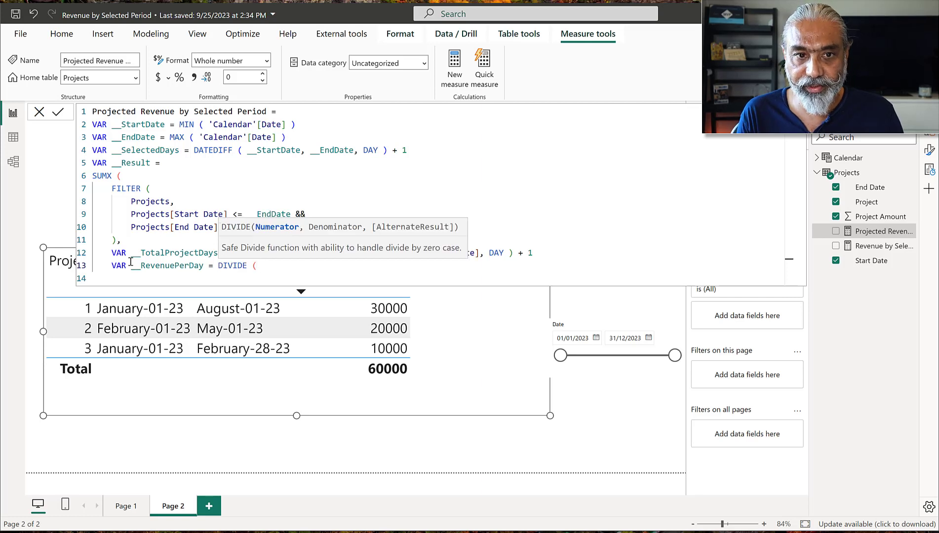
text( Project)
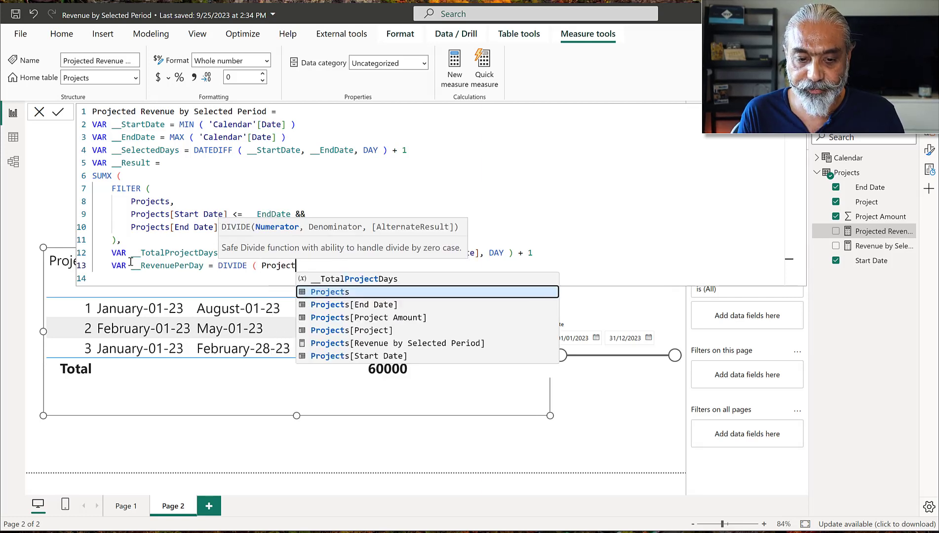
key(Down)
key(Down)
key(Tab)
text(, __To)
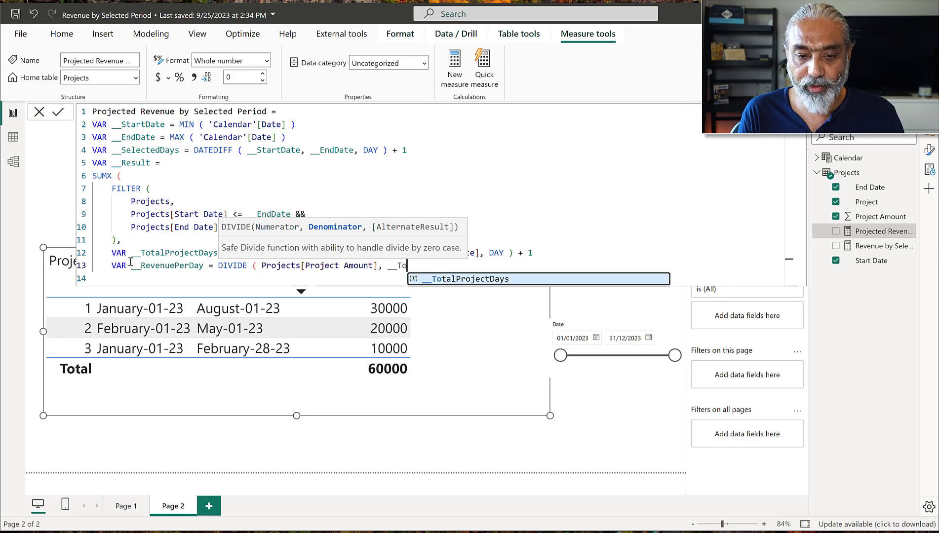
text(talProjectDays ))
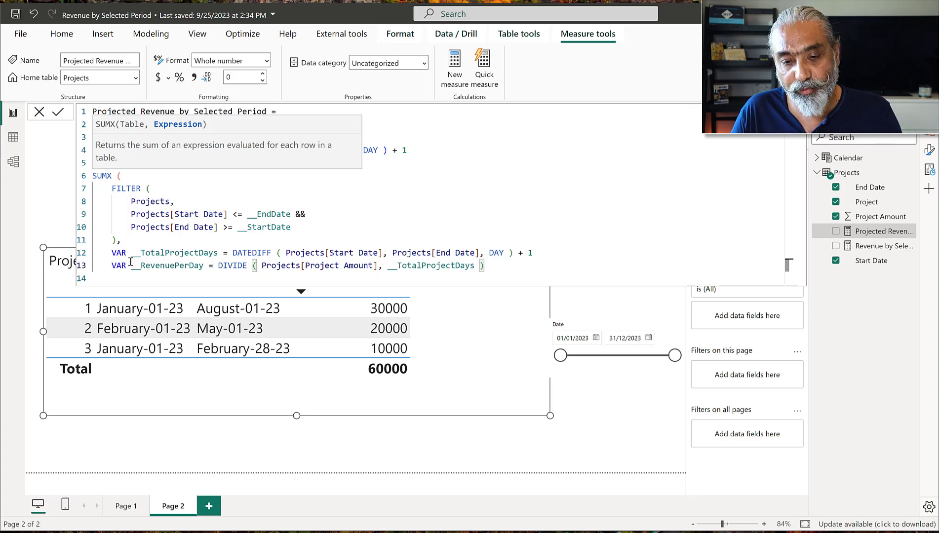
- Start a variable named __RevenueDays on a new line below __RevenuePerDay
key(shift+Return)
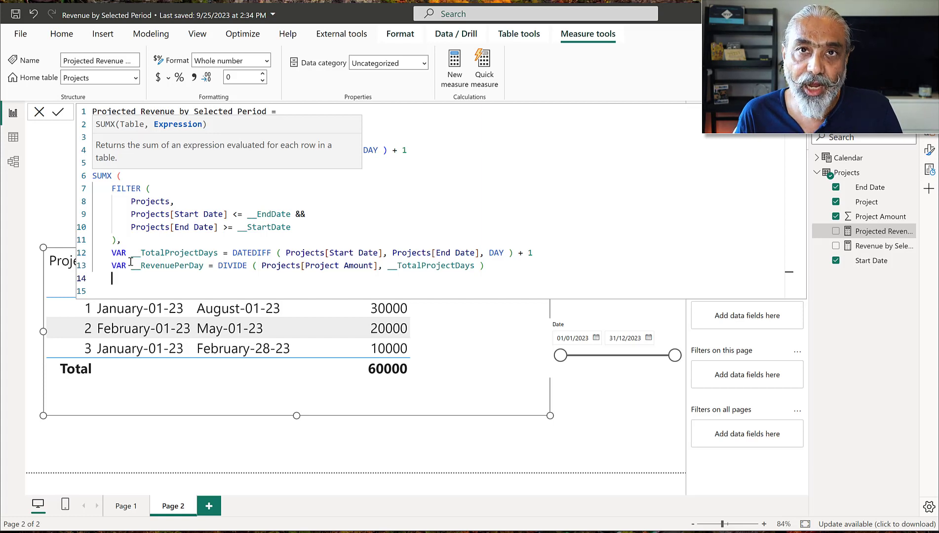
text(VAR)
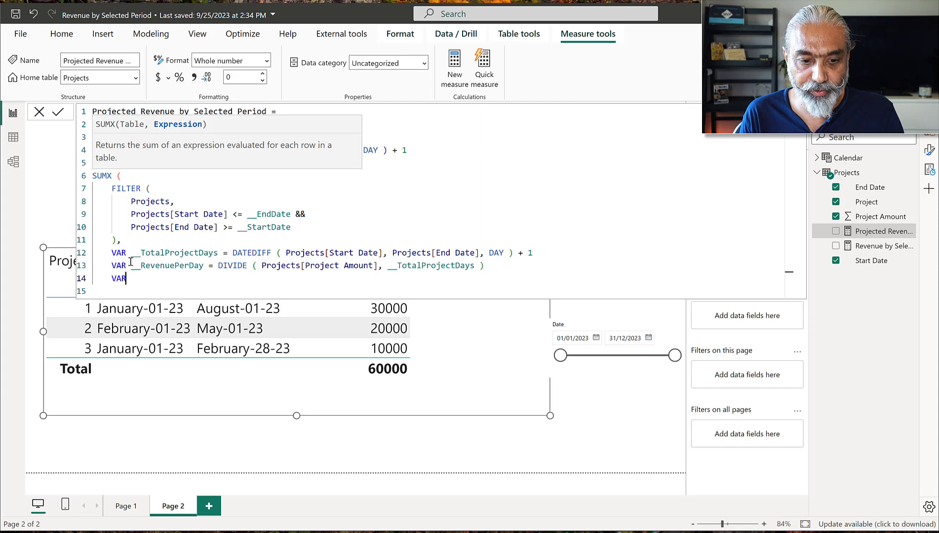
text( __)
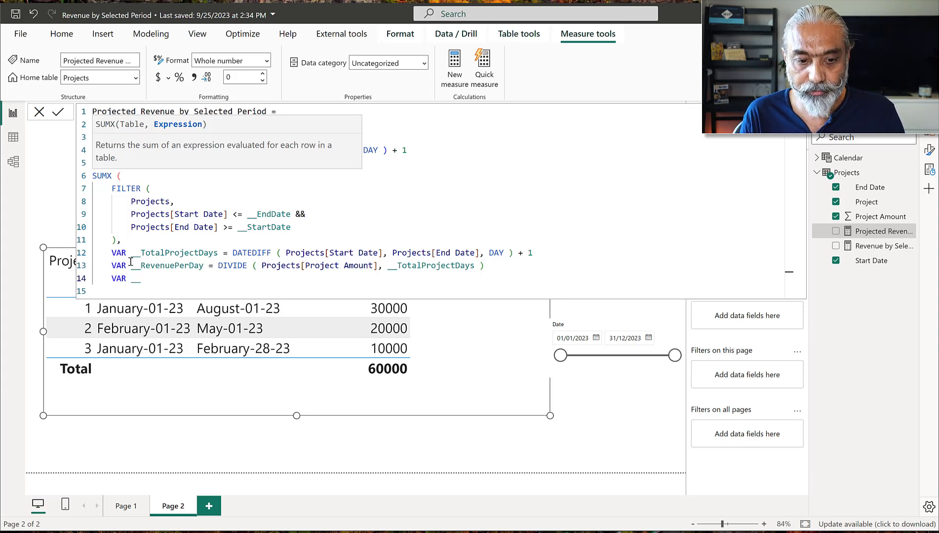
text(Revenue)
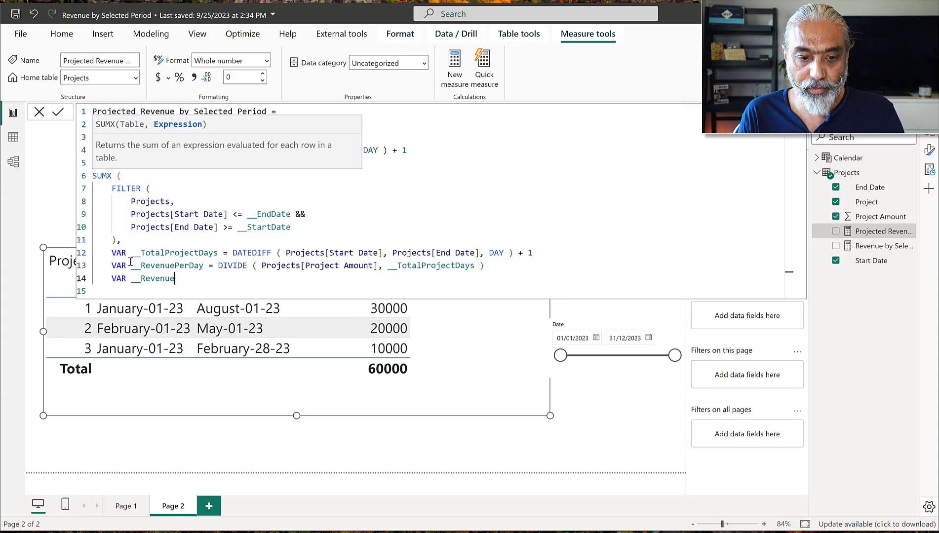
text(Days = )
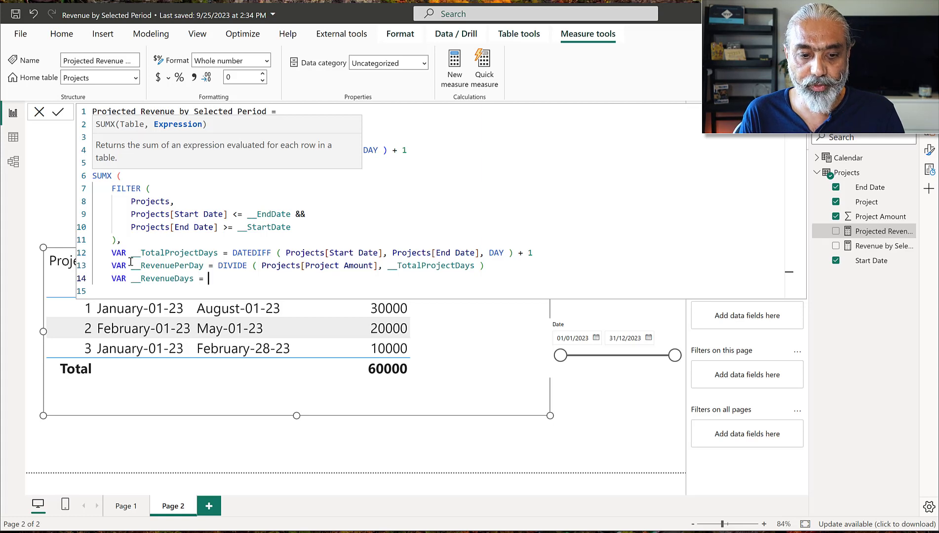
- Define __RevenueDays as MIN ( __TotalProjectDays, __SelectedDays )
text(MIN ( )
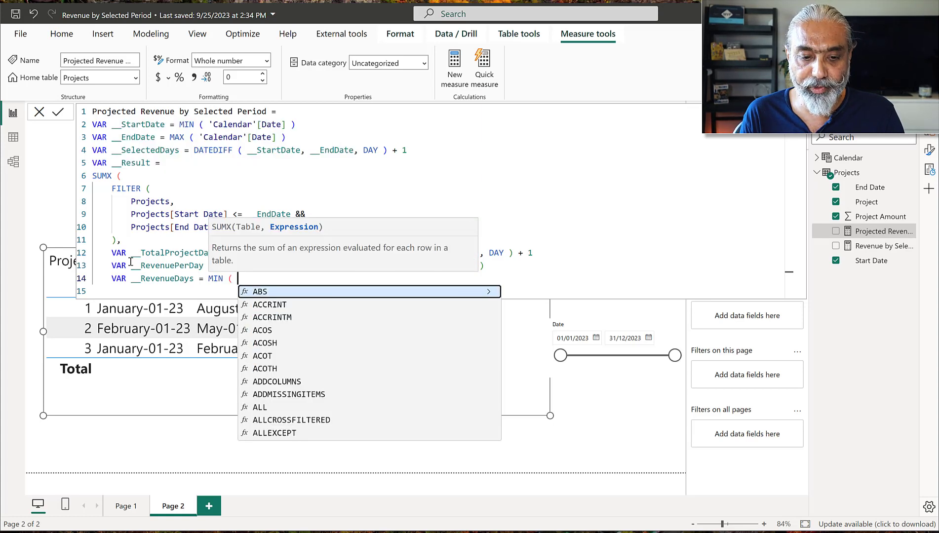
text(__Rev)
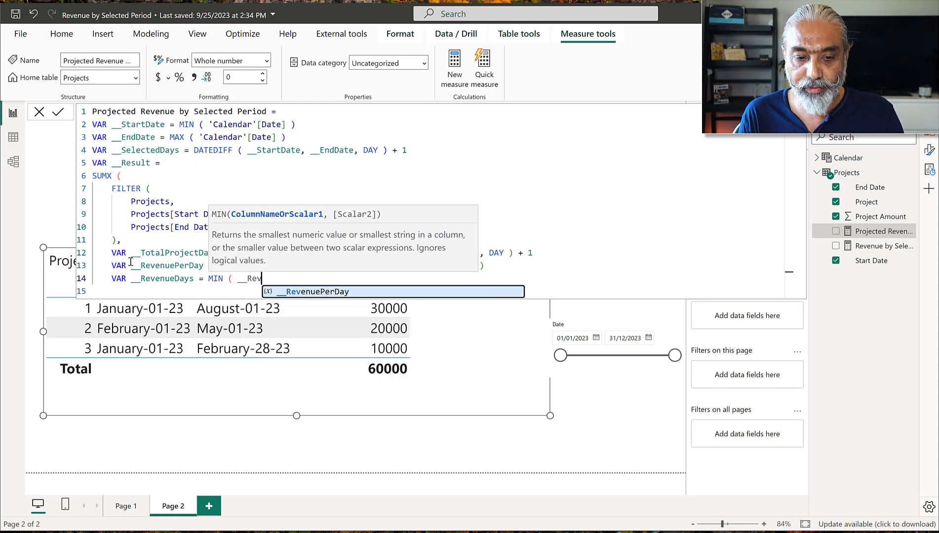
key(BackSpace)
key(BackSpace)
key(BackSpace)
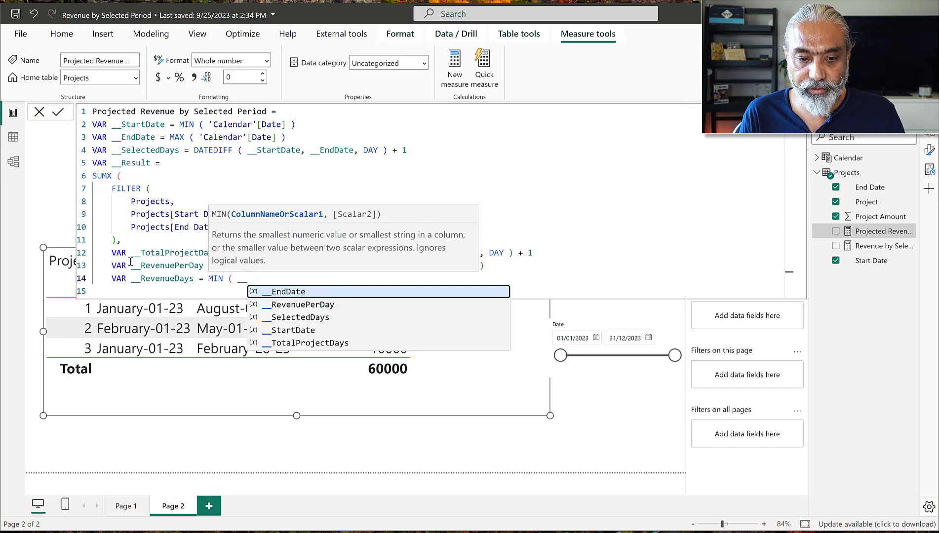
text(TotalP)
key(Tab)
text(,)
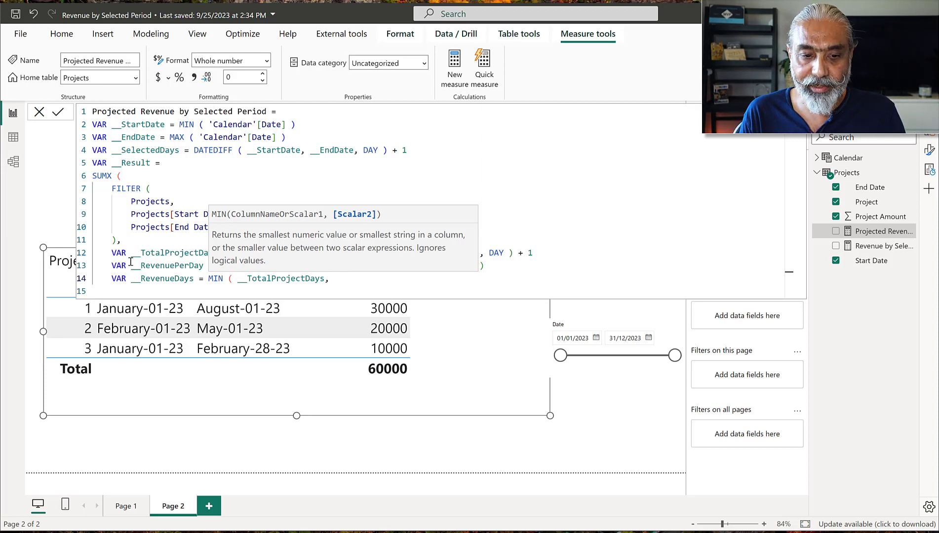
text( __Selec)
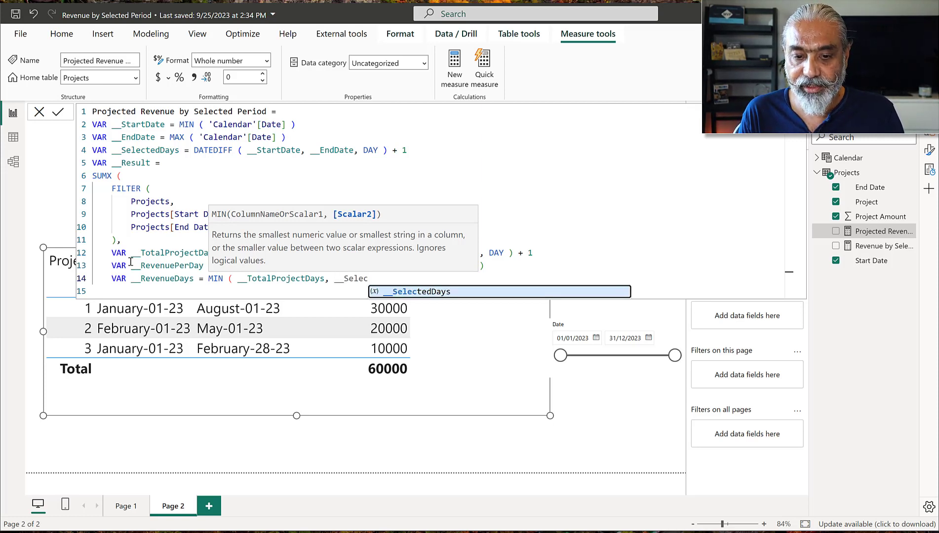
key(Tab)
text())
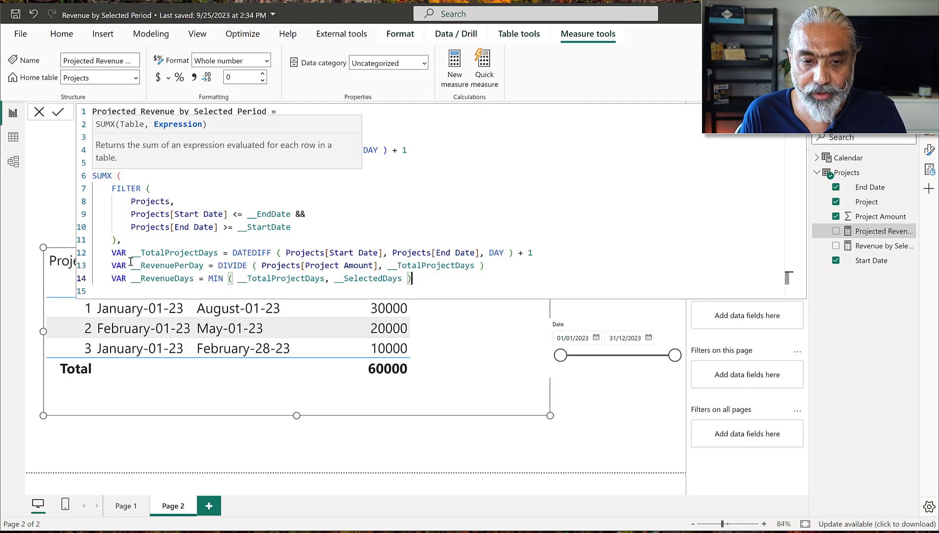
- Add RETURN on its own line below __RevenueDays and start an indented line beneath it
key(Return)
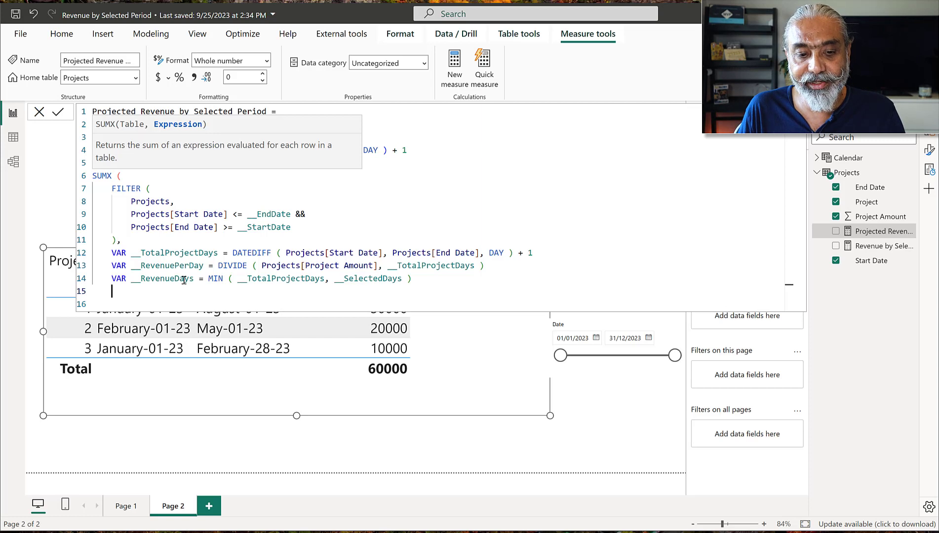
drag(180, 280, 199, 279)
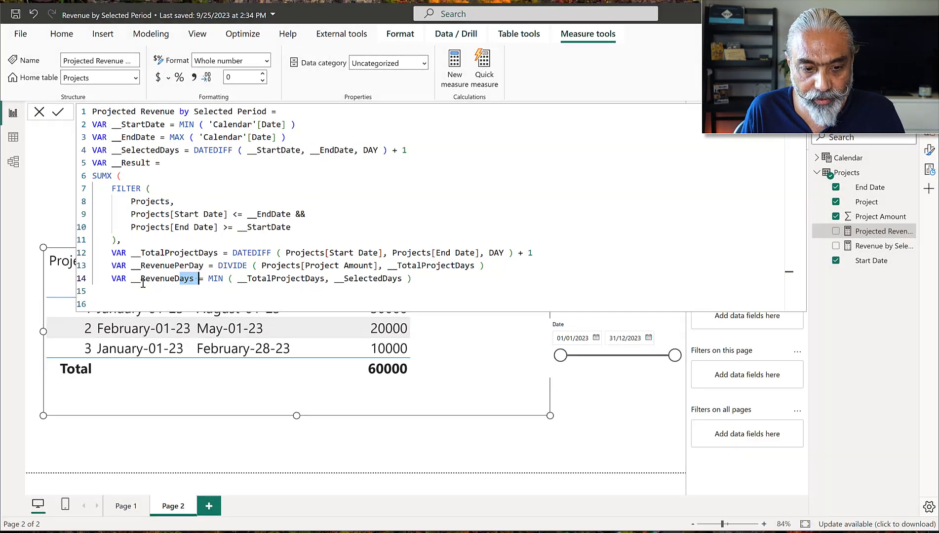
double_click(140, 280)
click(139, 291)
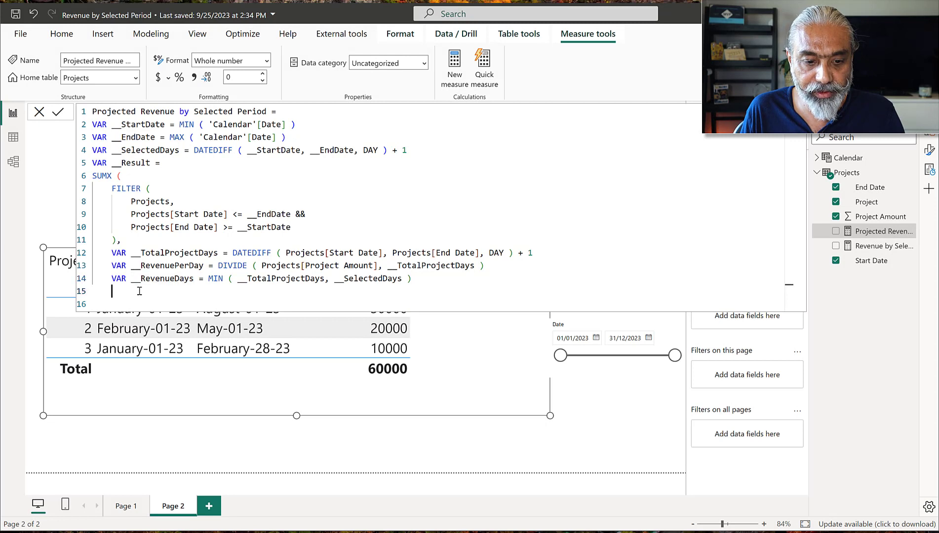
text(RETURN)
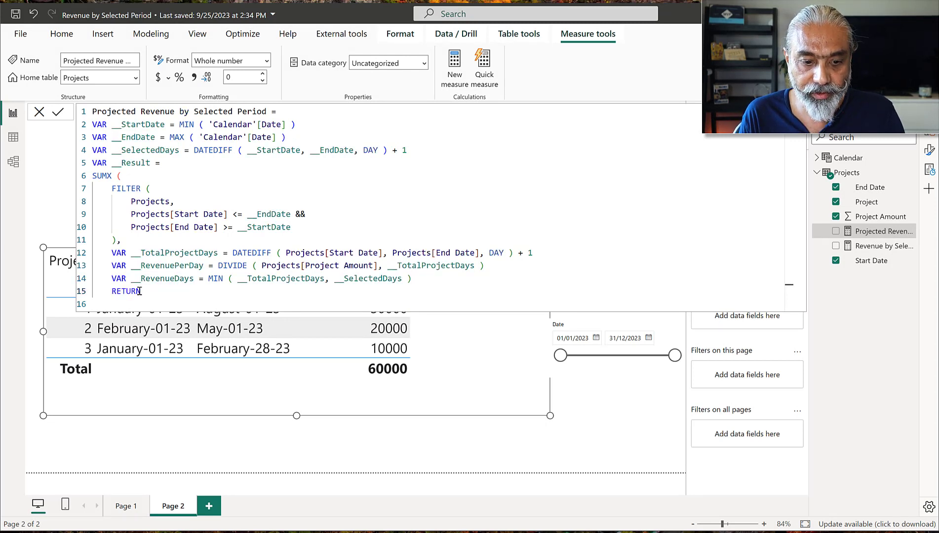
key(Return)
key(Tab)
- Enter __RevenueDays * __RevenuePerDay as the returned expression and close SUMX with a parenthesis on the following line
text(__Reven)
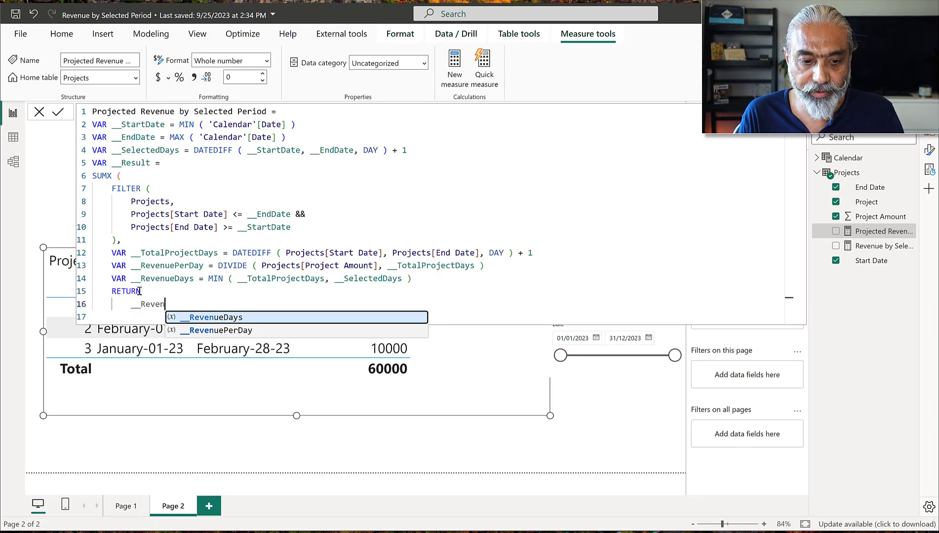
text(u)
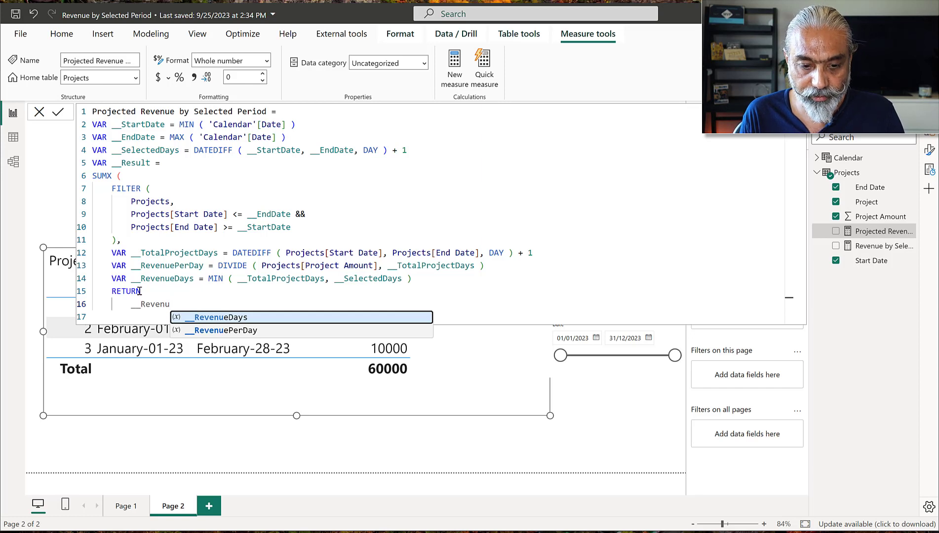
key(Tab)
key(BackSpace)
text(* __)
key(Down)
key(Down)
key(Tab)
key(Down)
text())
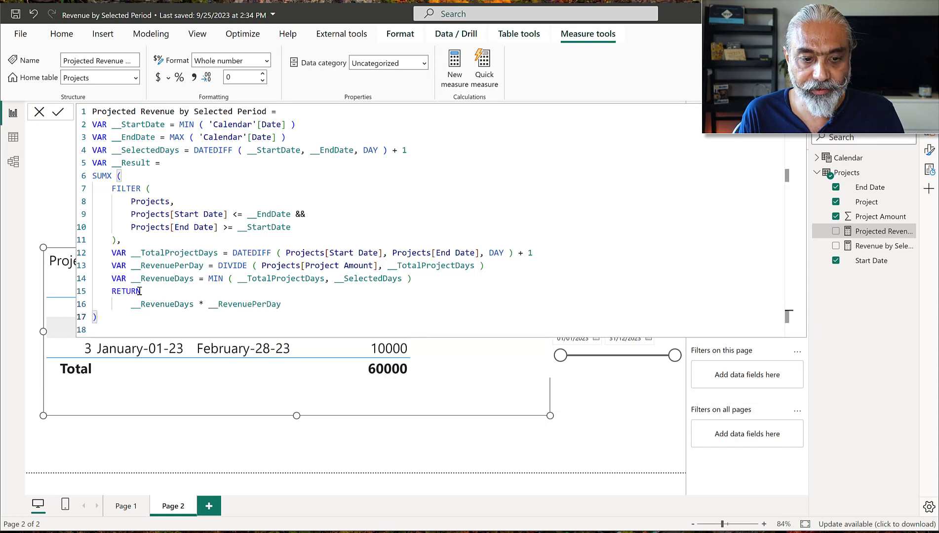
- Finish the measure with RETURN __Result below SUMX, commit it and add it to the projects table visual
click(112, 291)
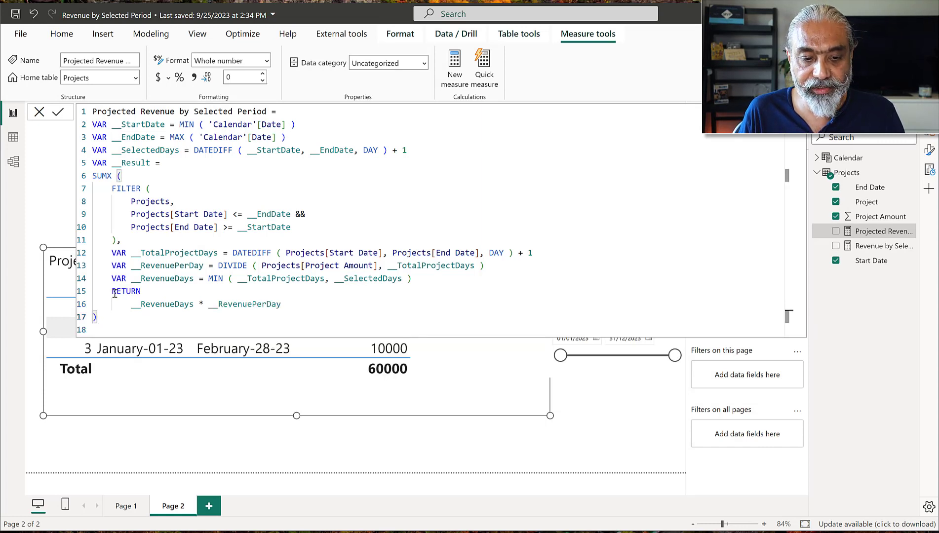
drag(165, 295, 296, 298)
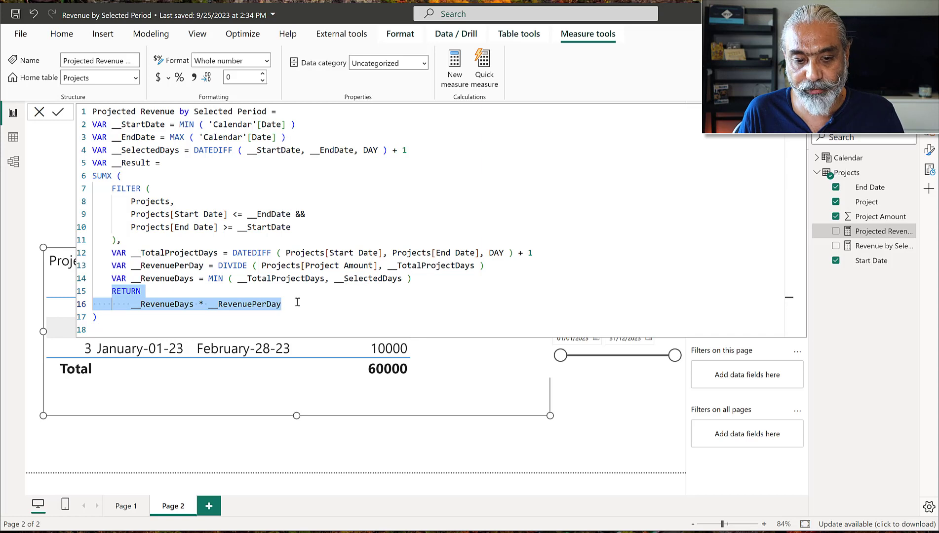
click(203, 325)
text(RETURN)
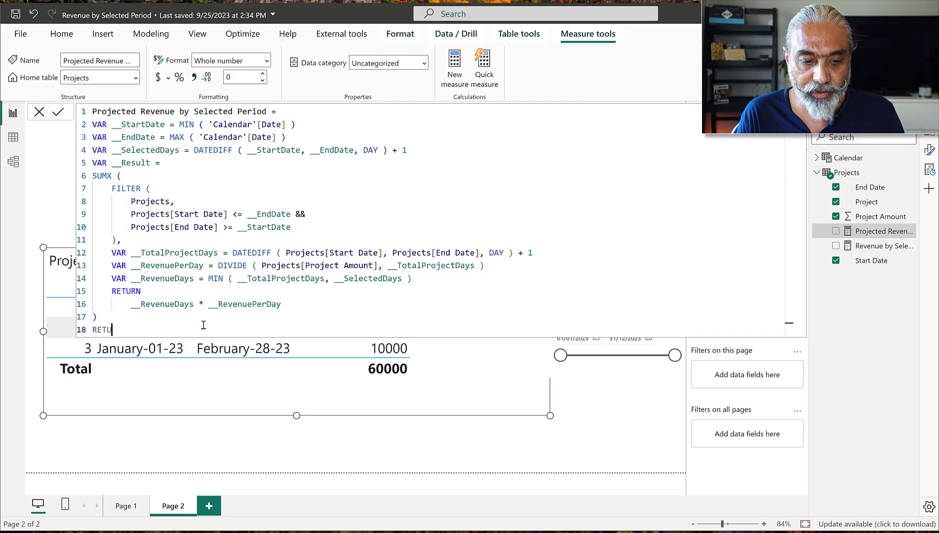
key(Return)
key(Tab)
text(__Result)
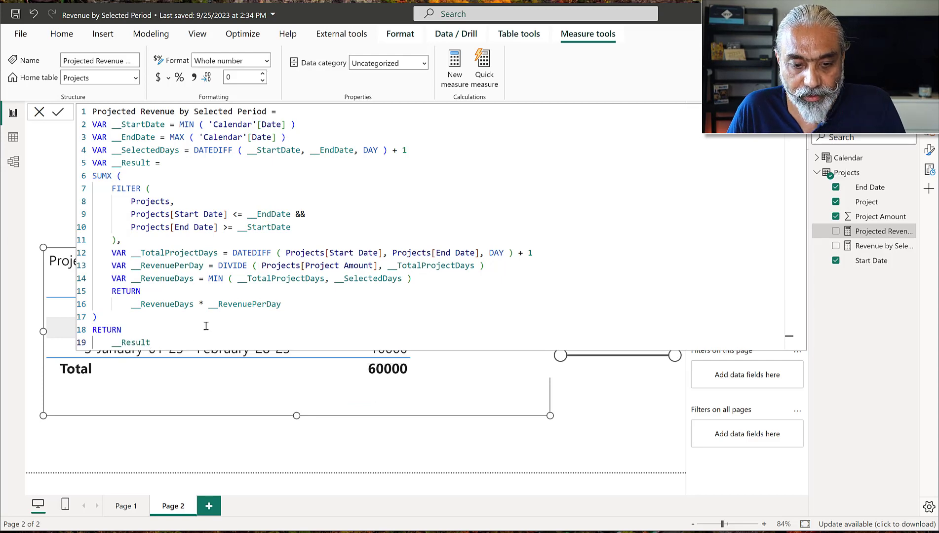
key(Return)
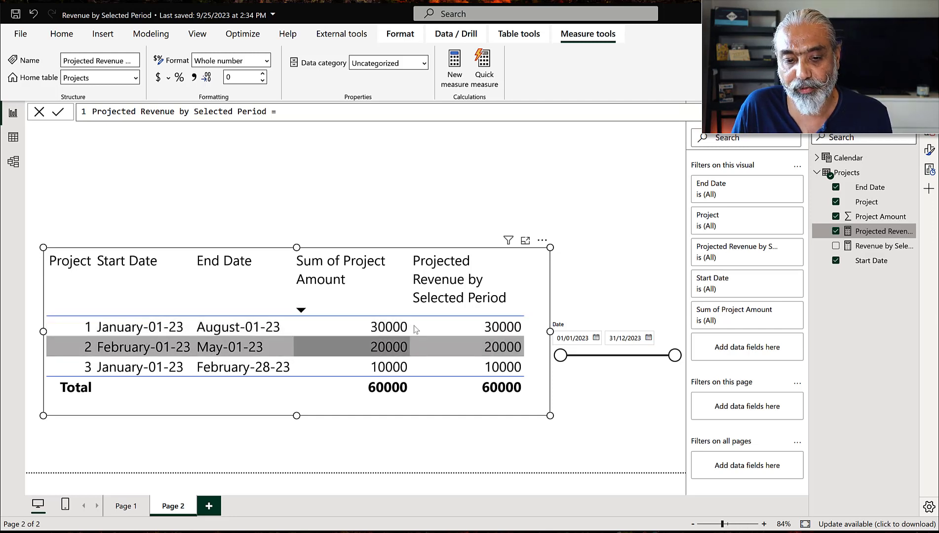
- Narrow the date slicer to the period from 01/01/2023 to 10/01/2023
click(513, 349)
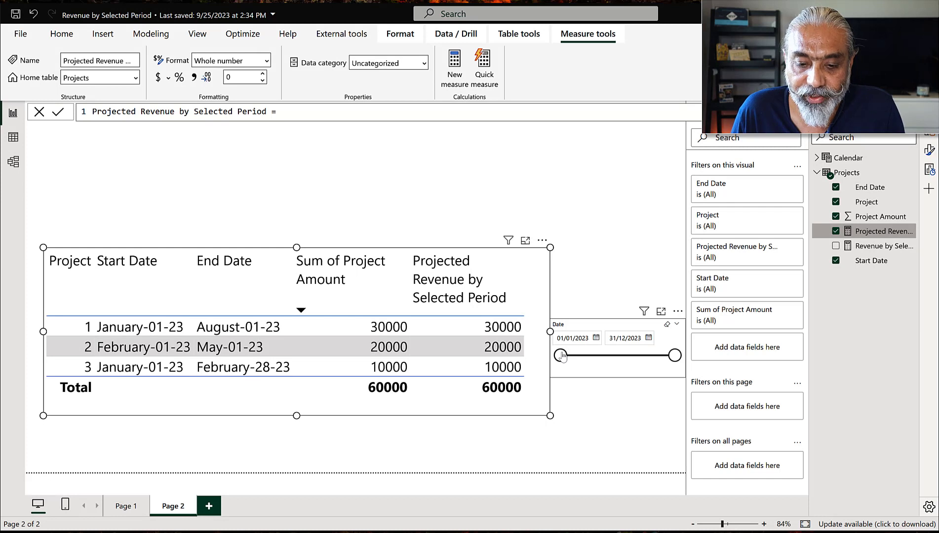
drag(672, 356, 568, 357)
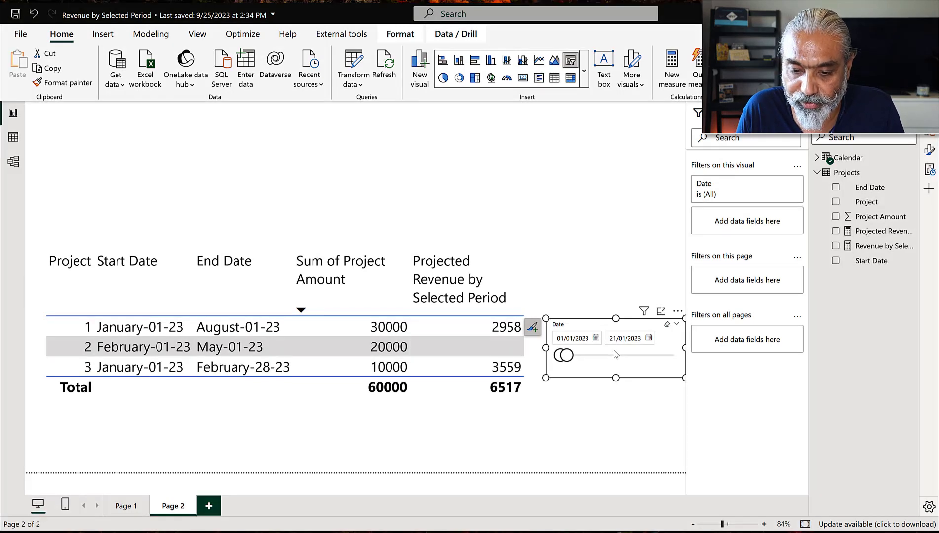
text(10)
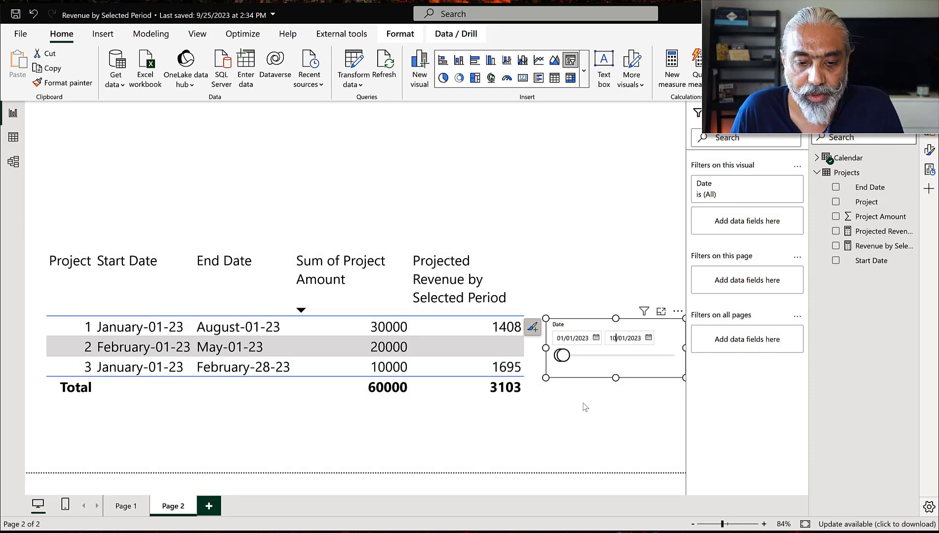
click(494, 333)
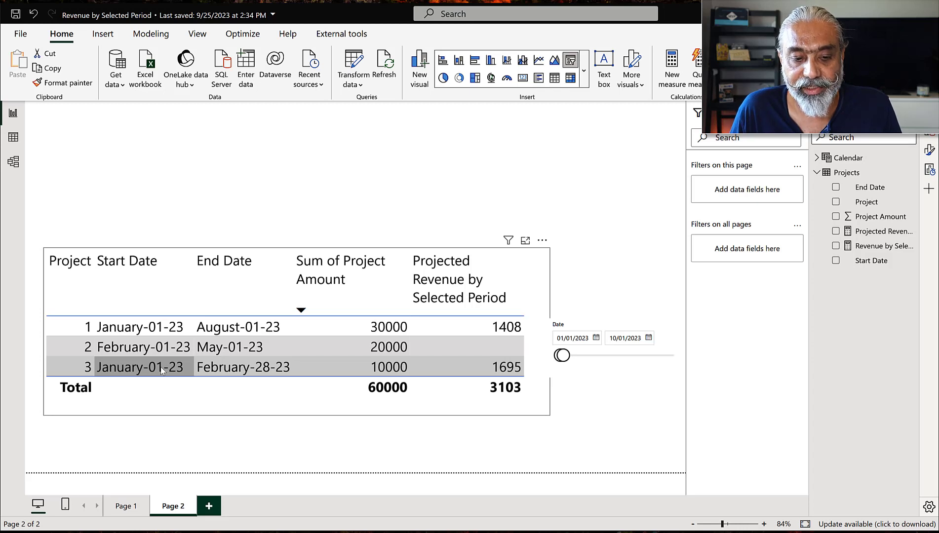
- Change the month of the slicer's end date so that it reads 10/02/2023
key(Up)
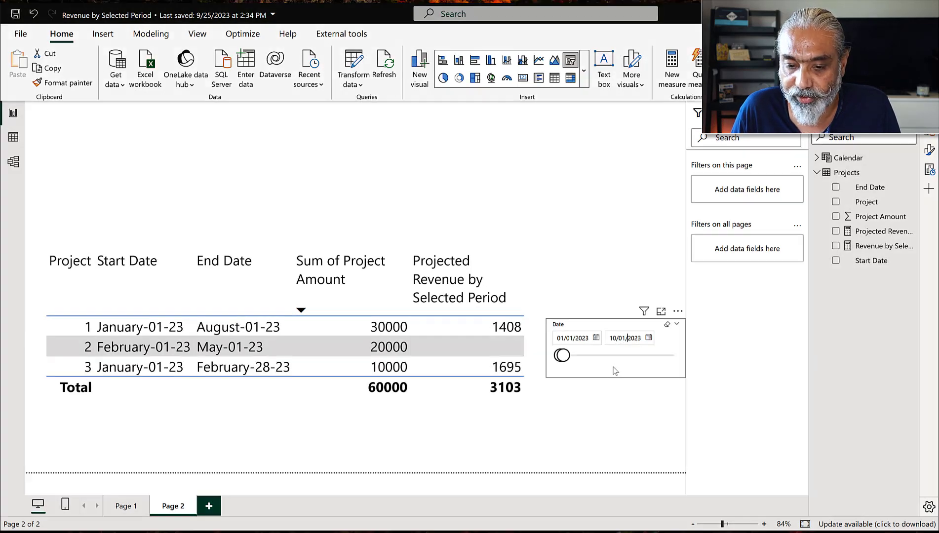
key(BackSpace)
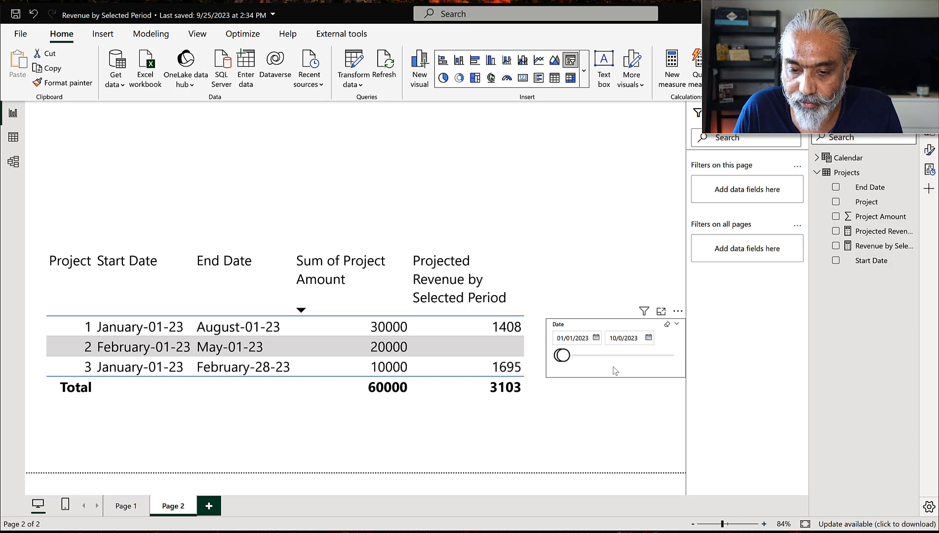
text(2)
key(Return)
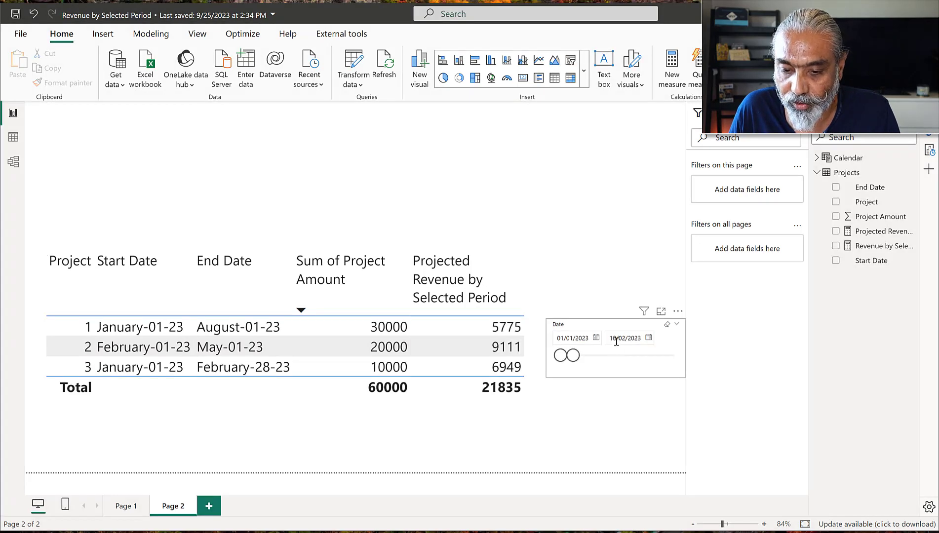
- Change the day of the slicer's end date so that it reads 12/02/2023
drag(613, 339, 600, 338)
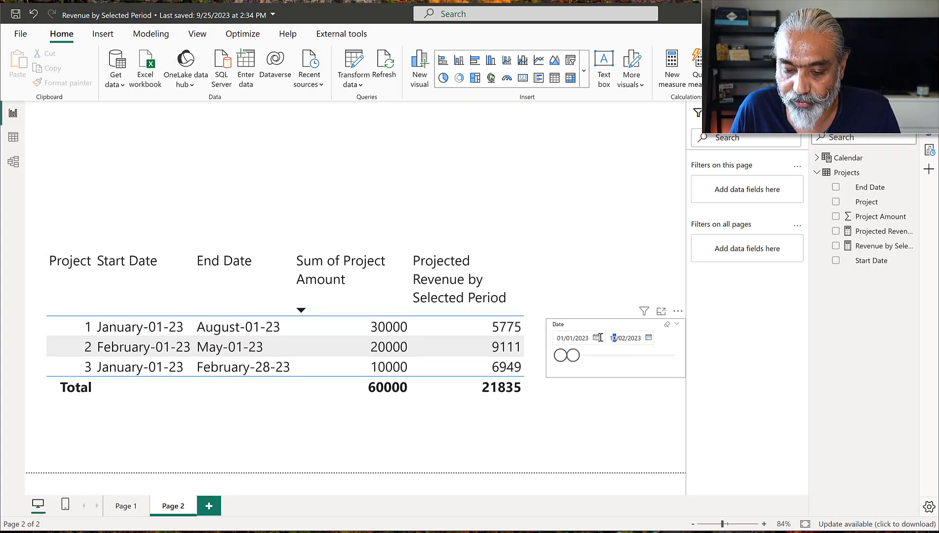
text(2)
key(Return)
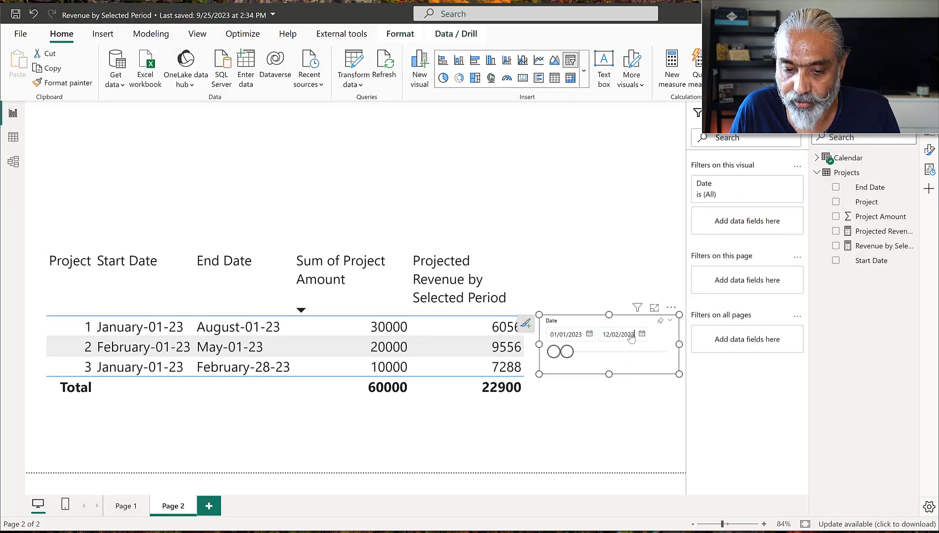
- Set the date slicer's start date to 01/02/2023 using its calendar
click(589, 335)
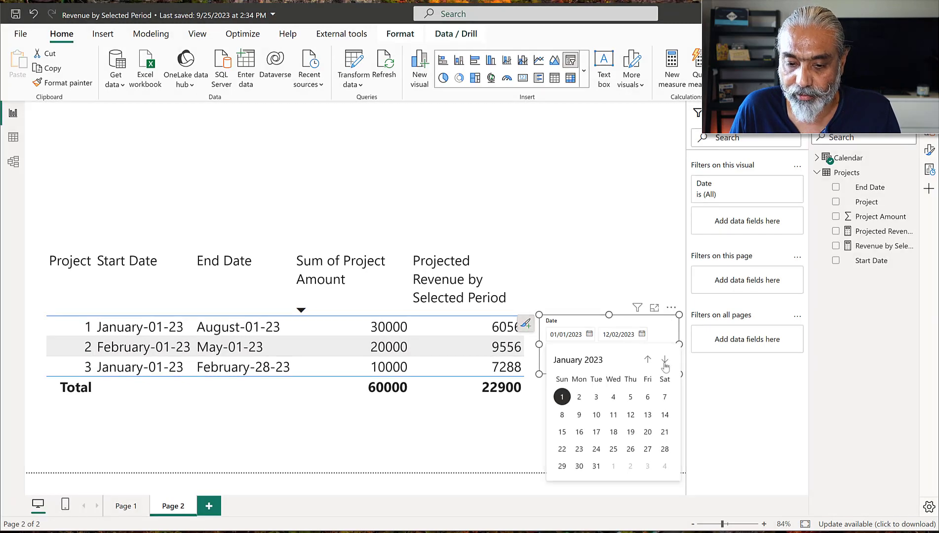
click(665, 361)
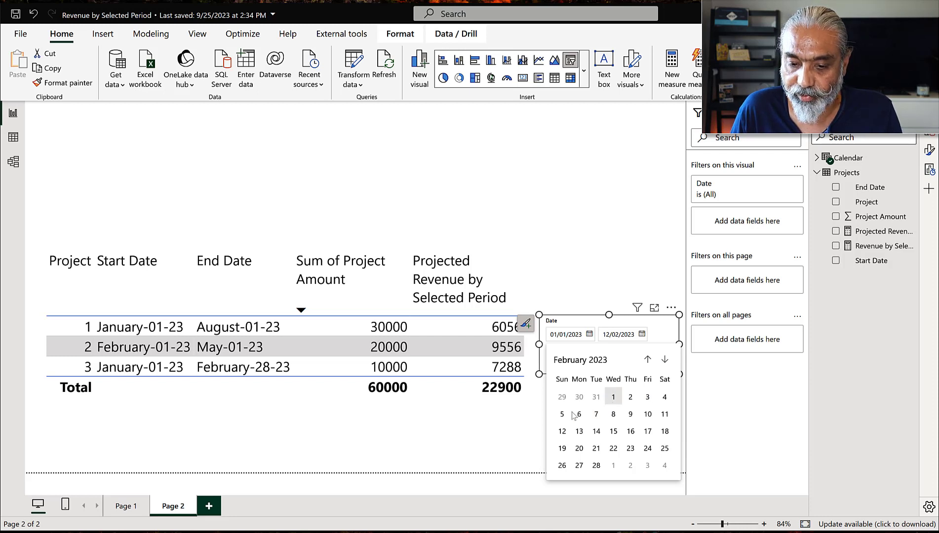
click(506, 437)
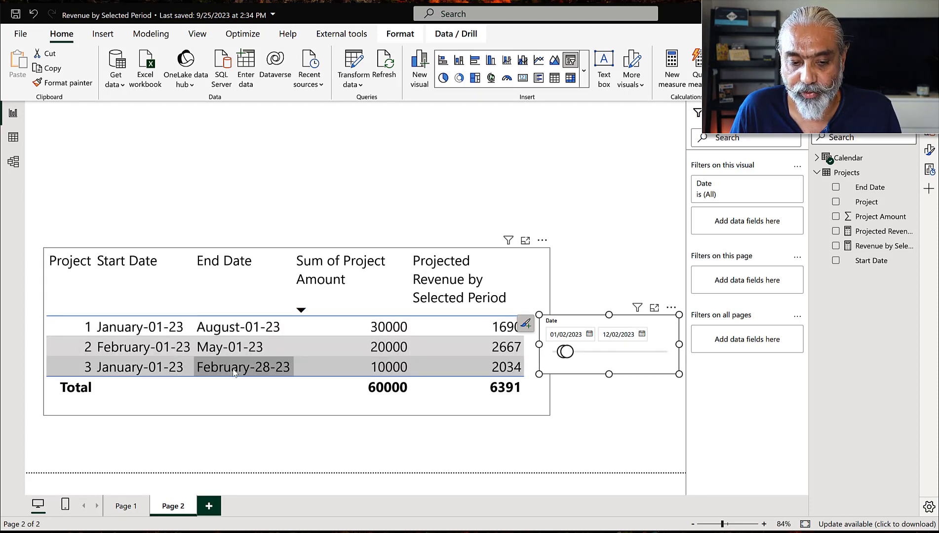
- Set the date slicer to the period from 01/03/2023 to 16/03/2023 by picking both dates in its calendars
click(641, 336)
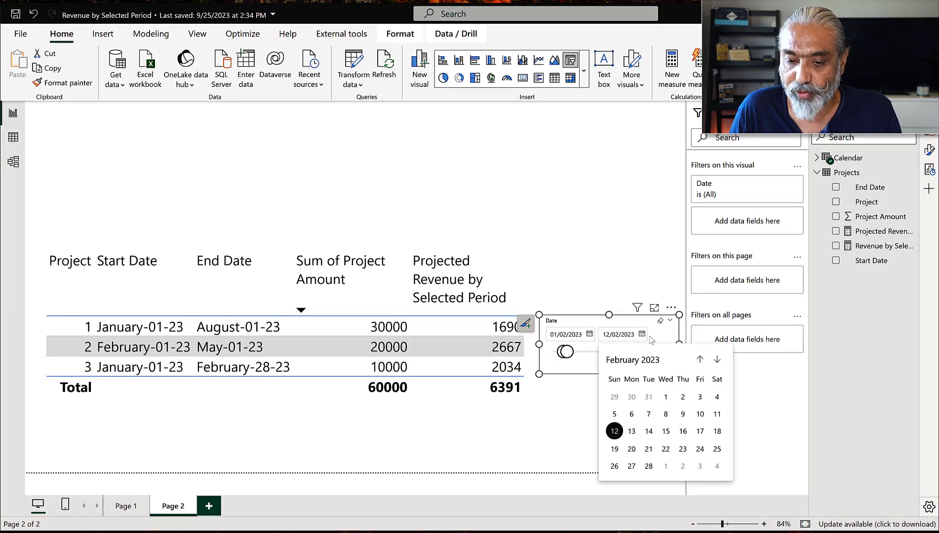
click(716, 361)
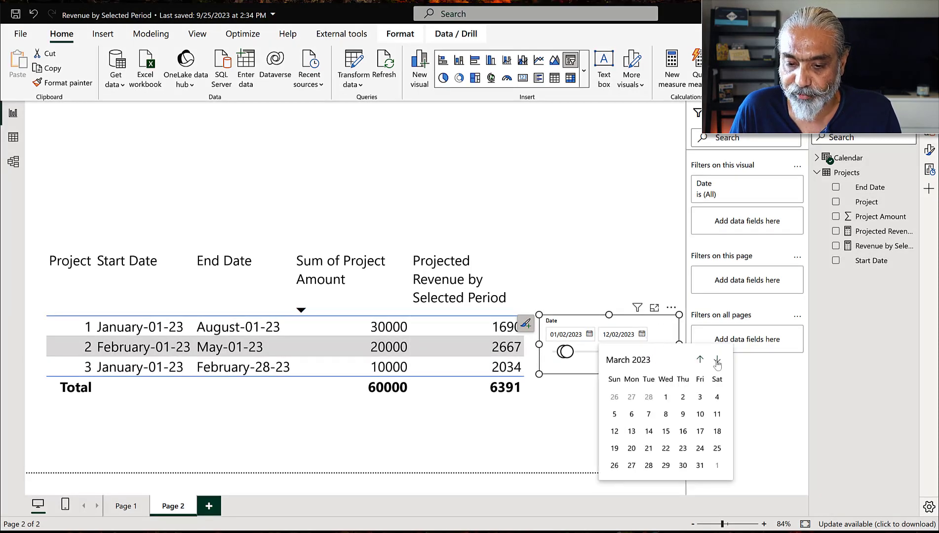
click(683, 431)
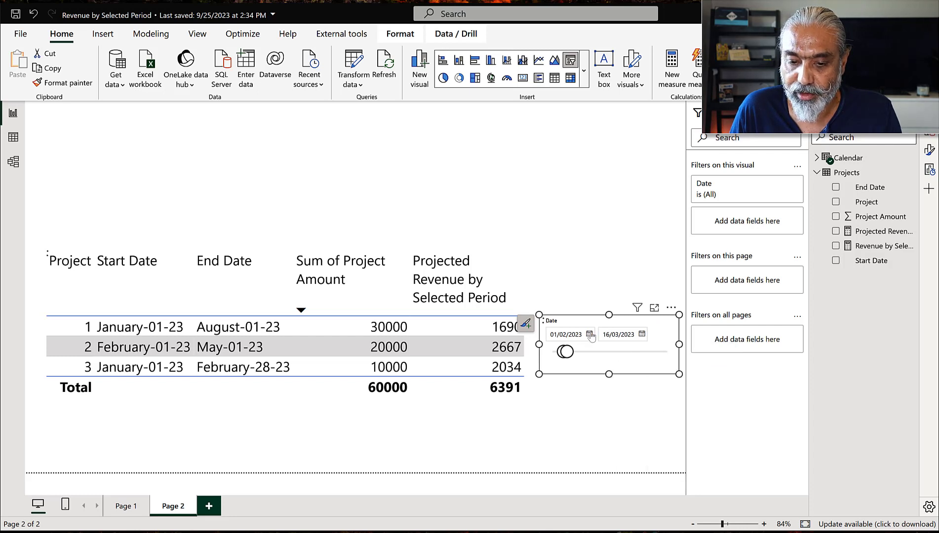
click(589, 334)
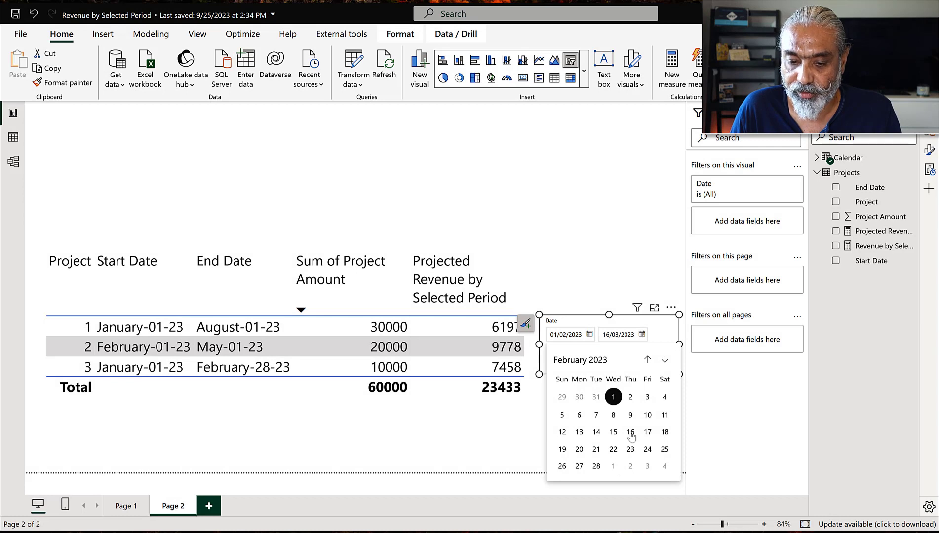
click(664, 359)
click(614, 397)
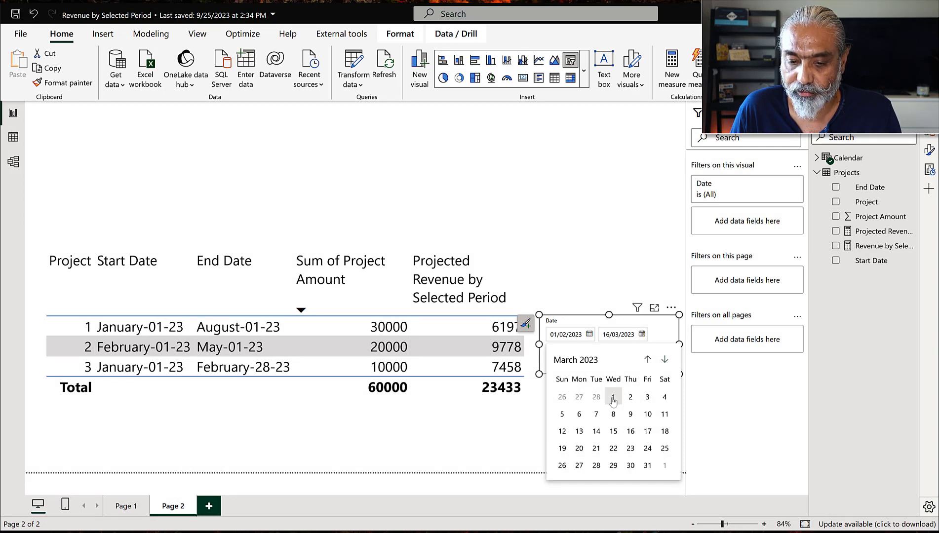
click(386, 428)
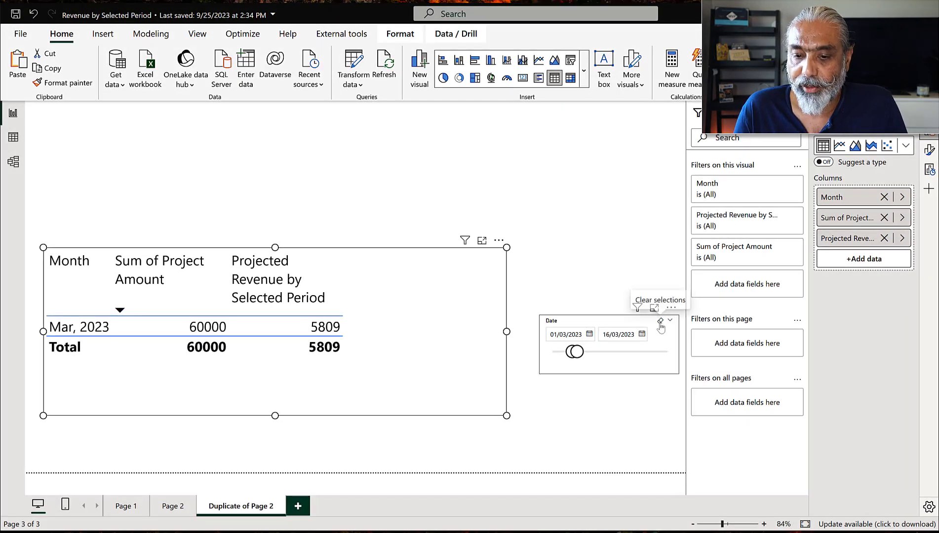
- Clear the date slicer's selection on the duplicated page and look through the projected revenue for each month of 2023
click(660, 323)
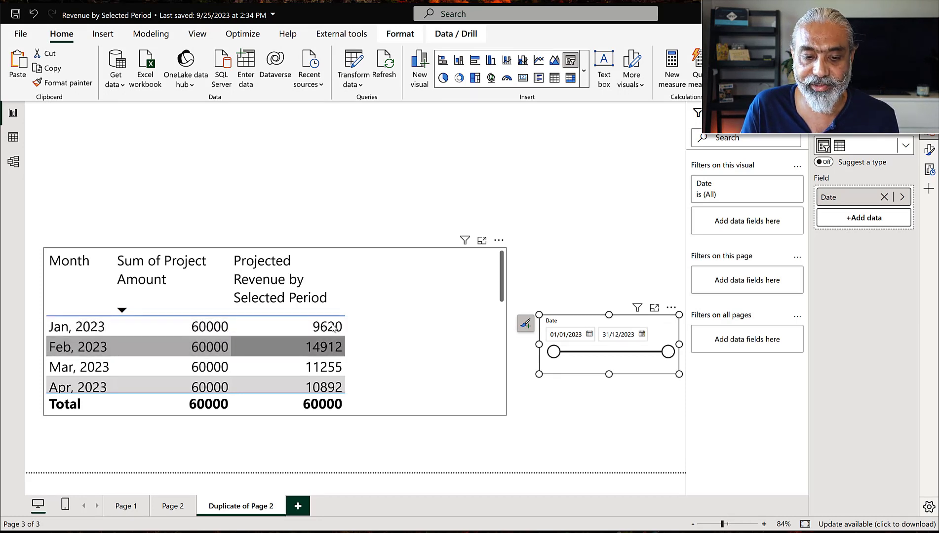
scroll(447, 358, down, 3)
scroll(450, 360, down, 3)
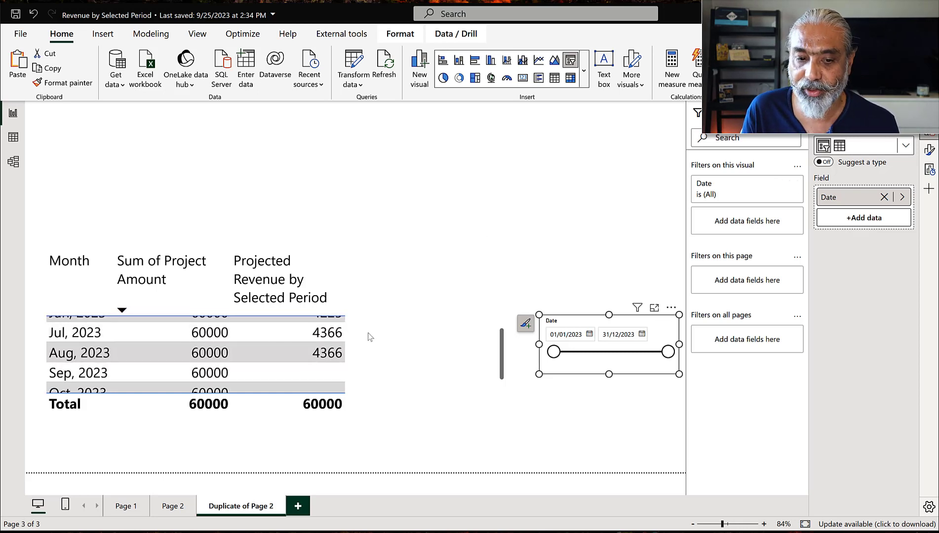
- Remove the Sum of Project Amount column from the monthly table
click(408, 337)
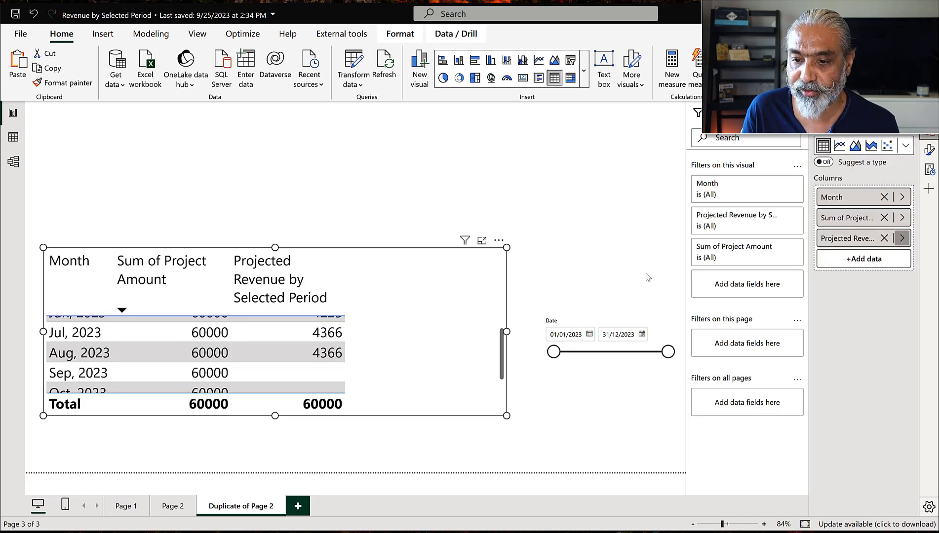
click(885, 218)
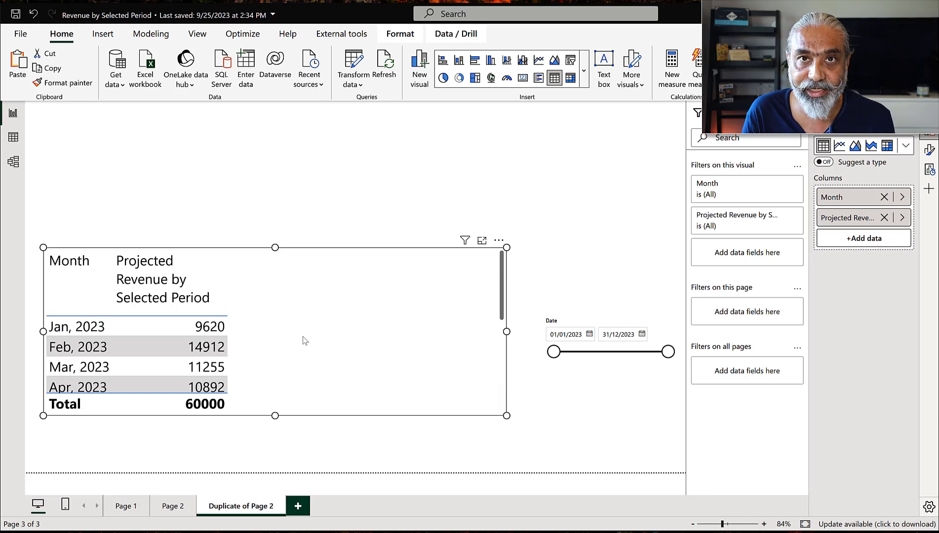
- Narrow the date slicer to the period from 30/04/2023 to 27/06/2023
drag(553, 351, 609, 353)
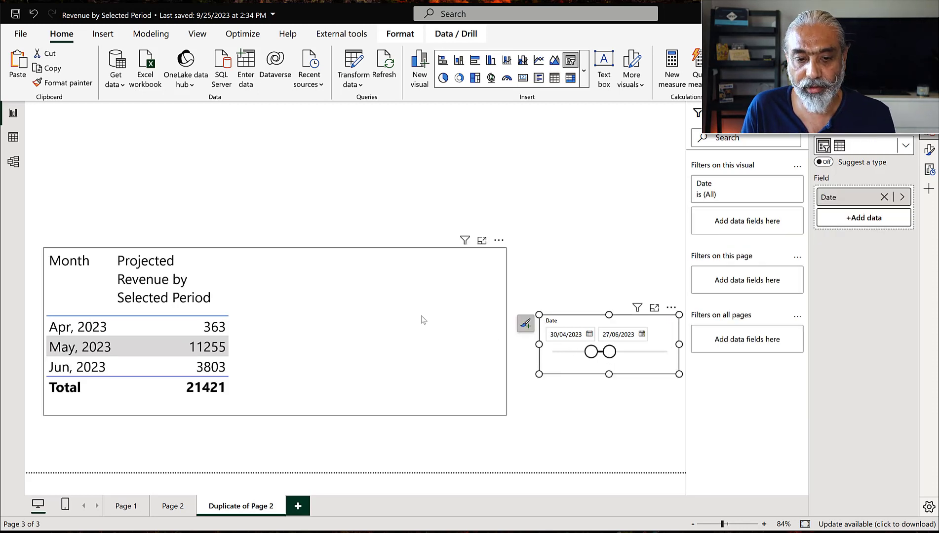